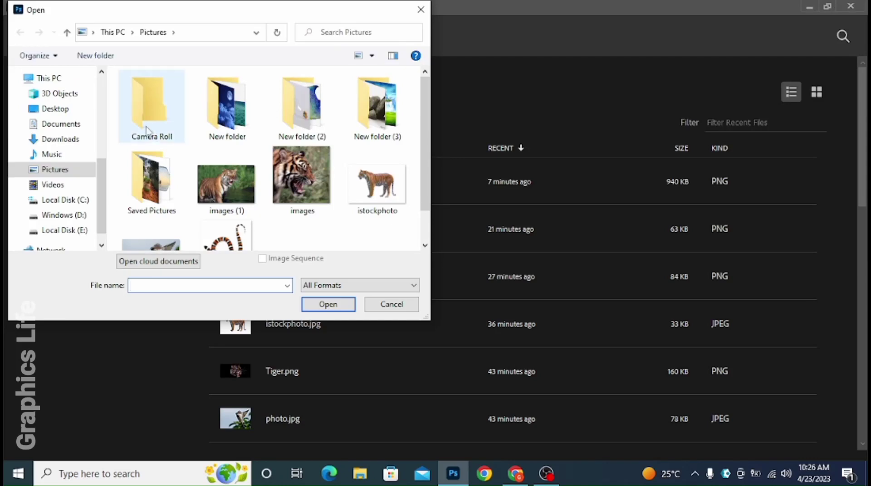
- Open photo.jpg, then the tiger cutout images_1_-removebg-preview.png from Downloads
left_click(151, 245)
left_click(316, 305)
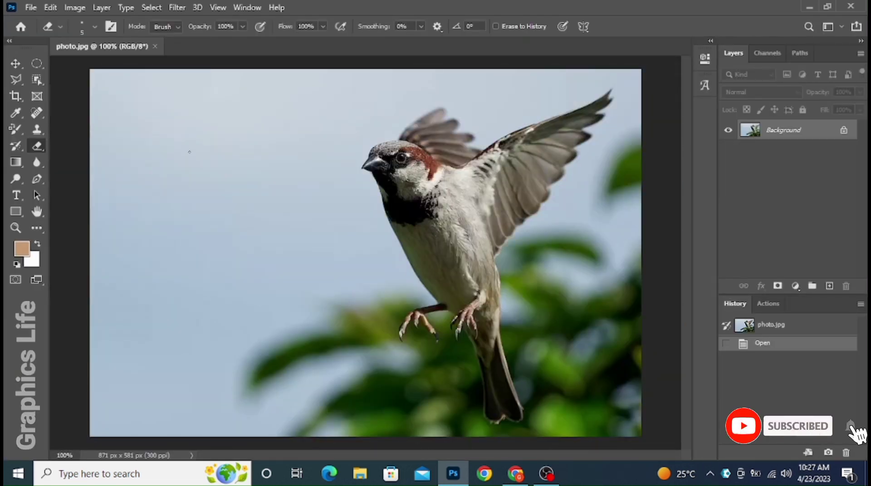
left_click(30, 6)
left_click(46, 31)
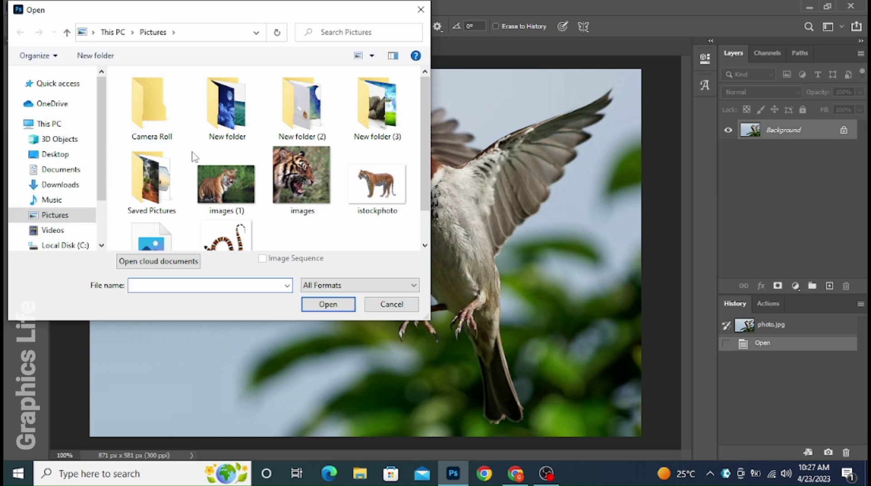
left_click(60, 184)
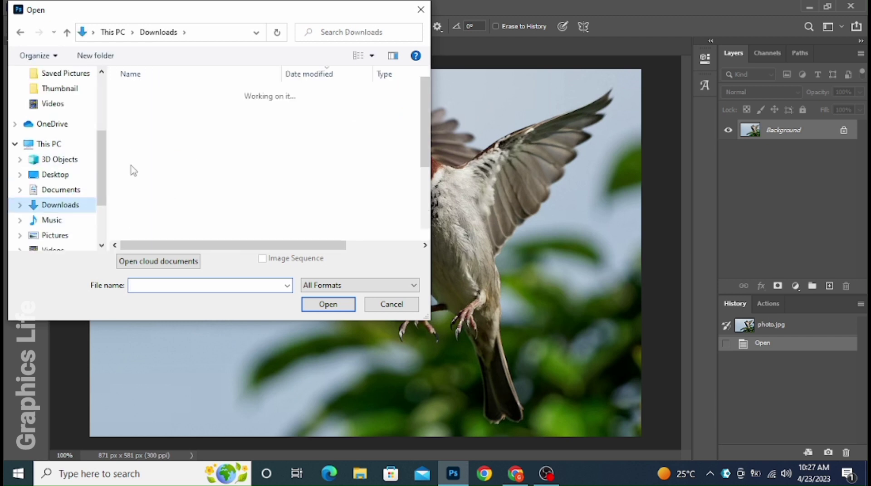
left_click(167, 110)
left_click(327, 304)
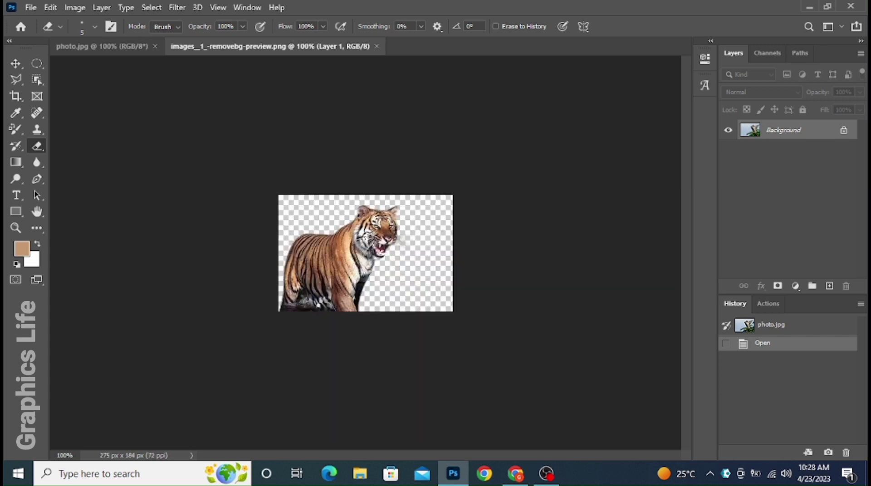
- Select all of the tiger, then duplicate the sparrow photo layer as 'background'
key("ctrl+a")
key("ctrl+a")
key("ctrl+a")
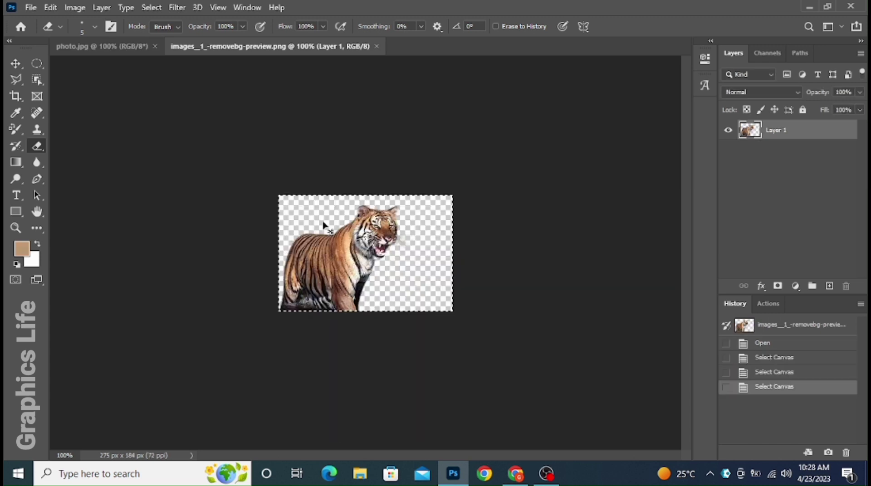
left_click(107, 47)
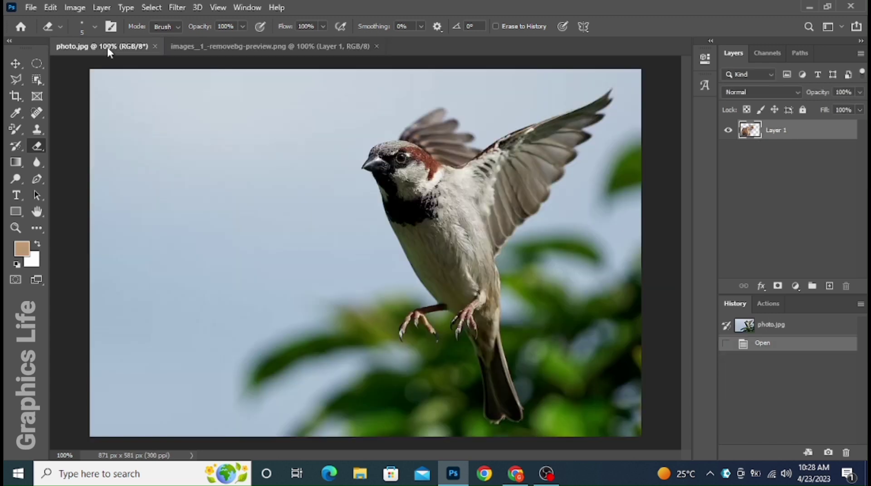
key("ctrl+j")
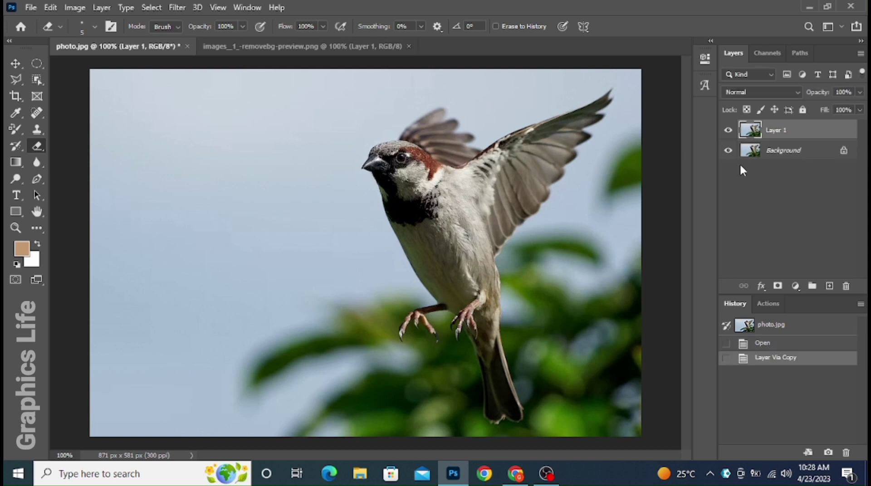
double_click(774, 130)
type("background")
key("Return")
- Paste the tiger into photo.jpg as a layer named 'tiger'
key("ctrl+v")
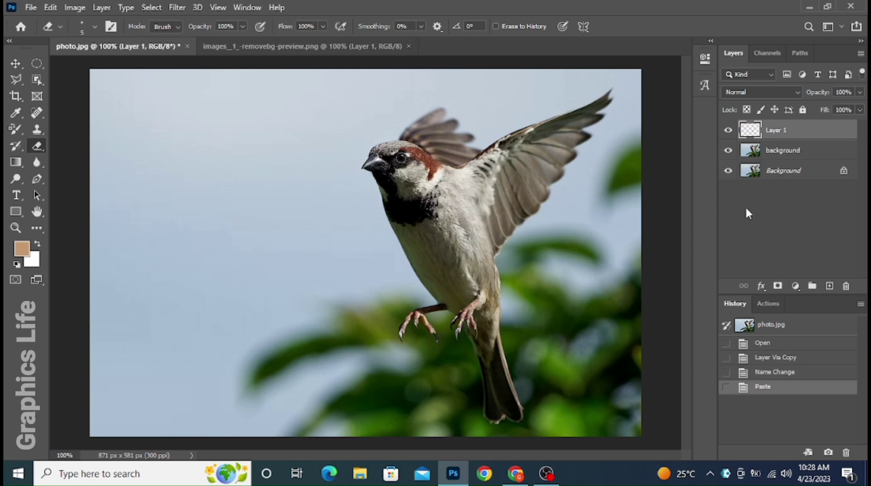
double_click(775, 130)
type("tiger")
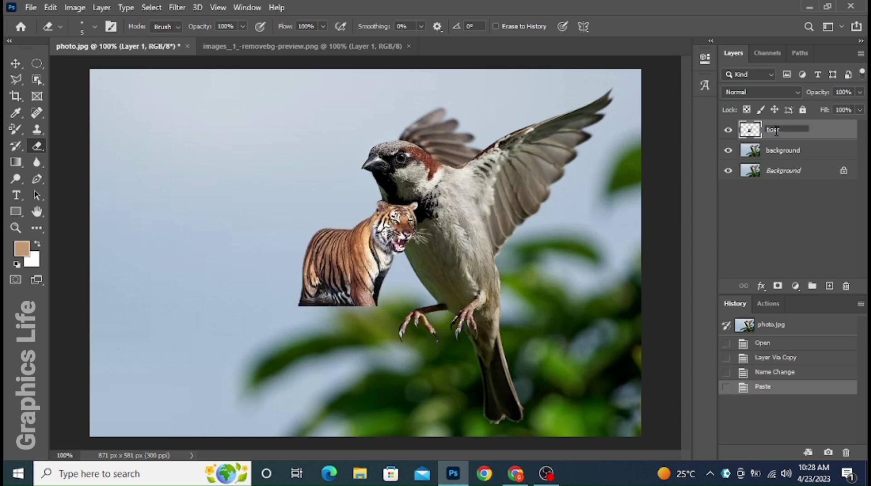
key("Return")
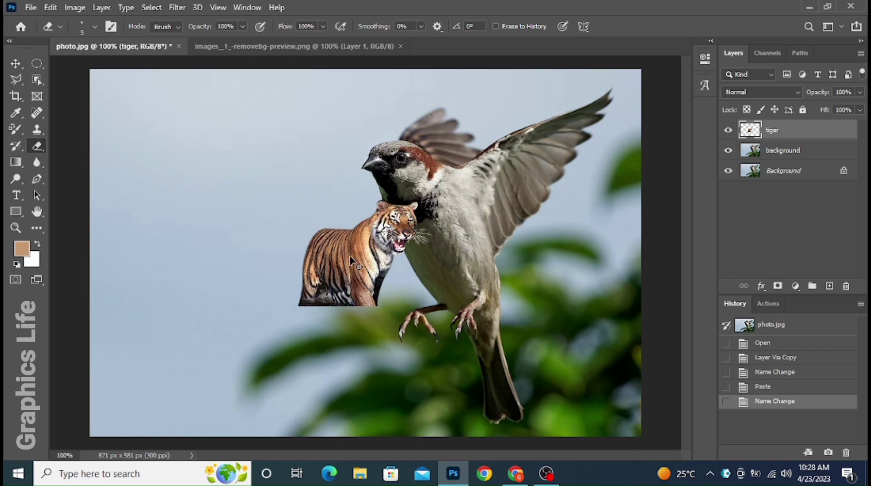
key("ctrl+t")
- Flip the tiger horizontally, scale it to about 124% and set it over the sparrow's head
right_click(350, 255)
left_click(376, 243)
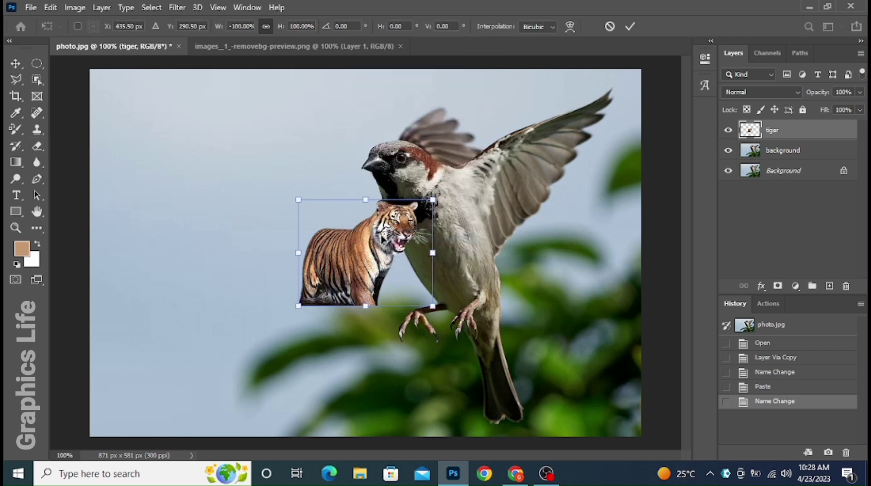
left_click_drag(433, 253, 465, 252)
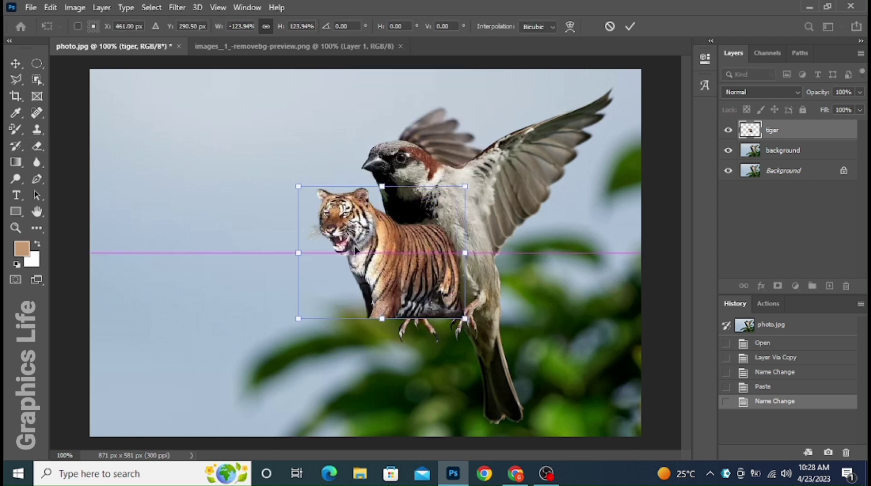
left_click_drag(361, 259, 401, 192)
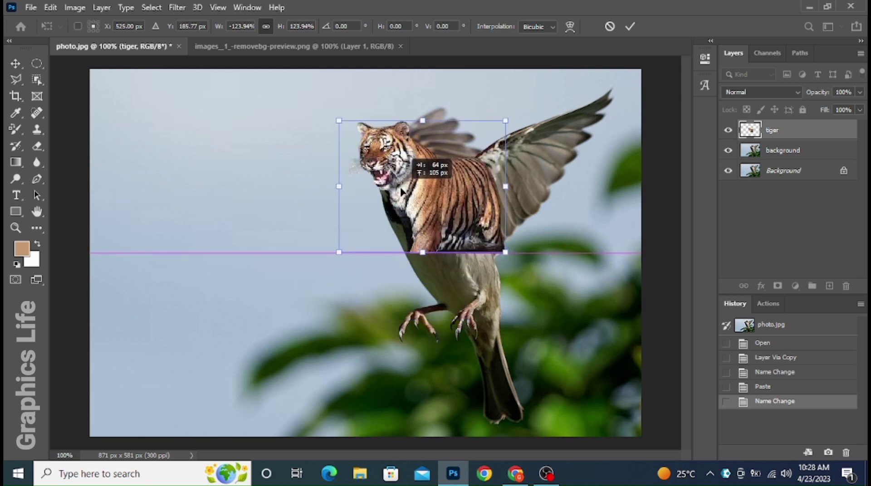
left_click_drag(402, 193, 399, 193)
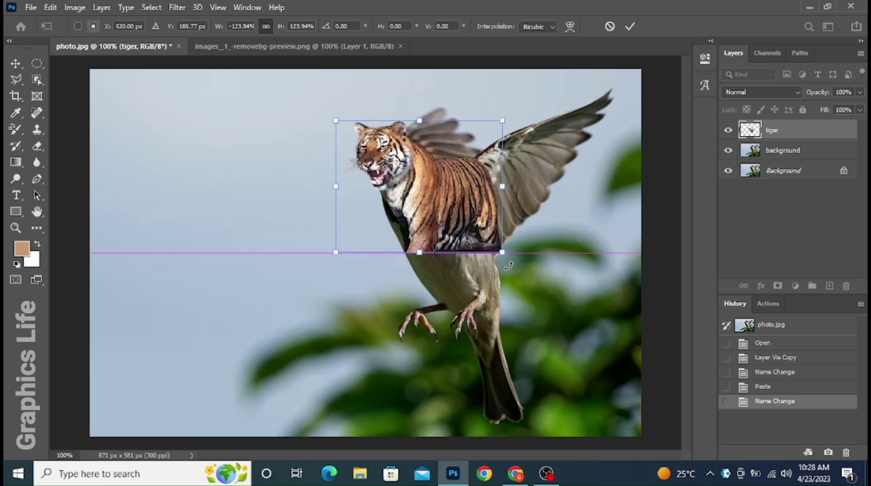
left_click_drag(509, 265, 521, 252)
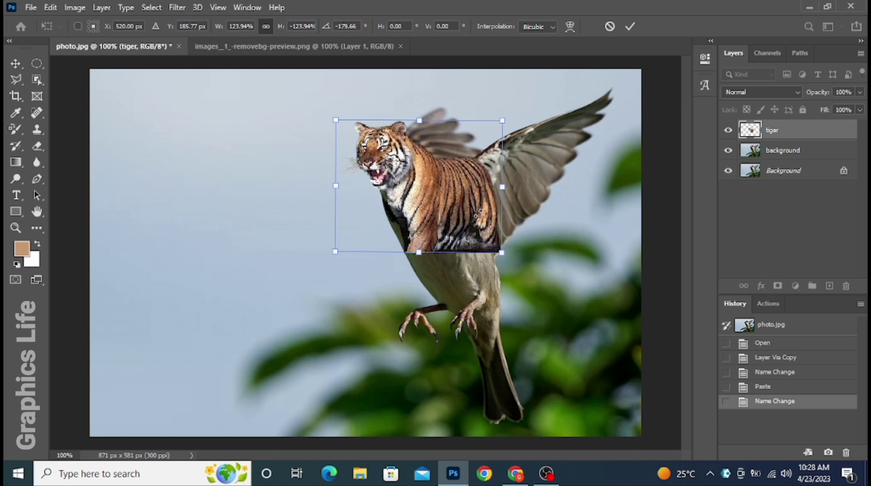
left_click_drag(446, 185, 441, 186)
key("Return")
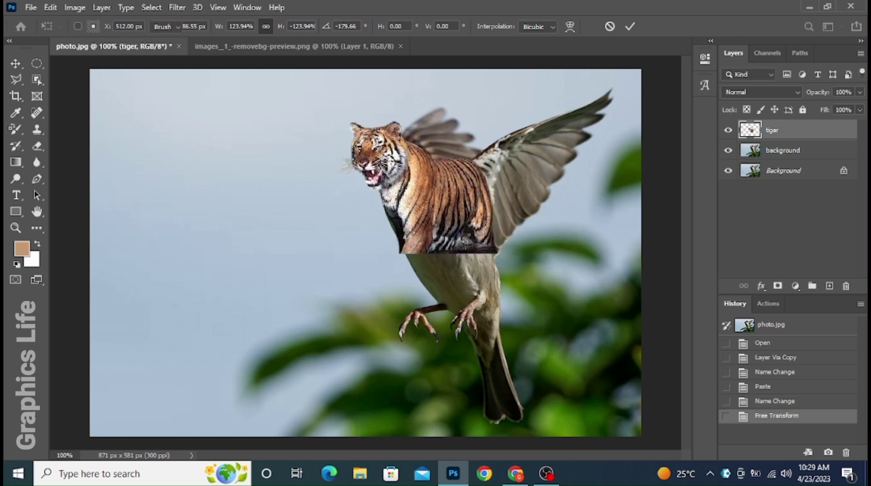
- Erase the tiger's striped body, left-cheek whiskers and neck fur, keeping only its head
key("e")
key("bracketright")
key("bracketright")
key("bracketright")
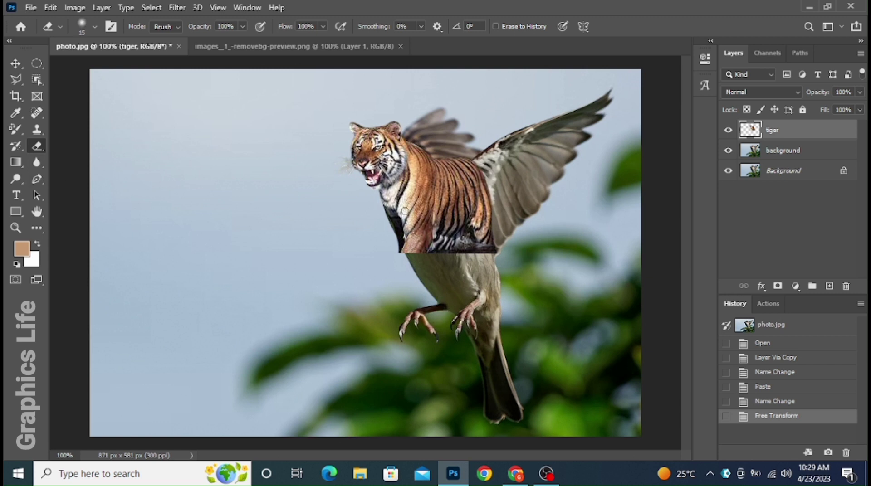
key("bracketright")
key("bracketright")
key("bracketright")
key("bracketright")
key("bracketright")
key("bracketright")
key("bracketright")
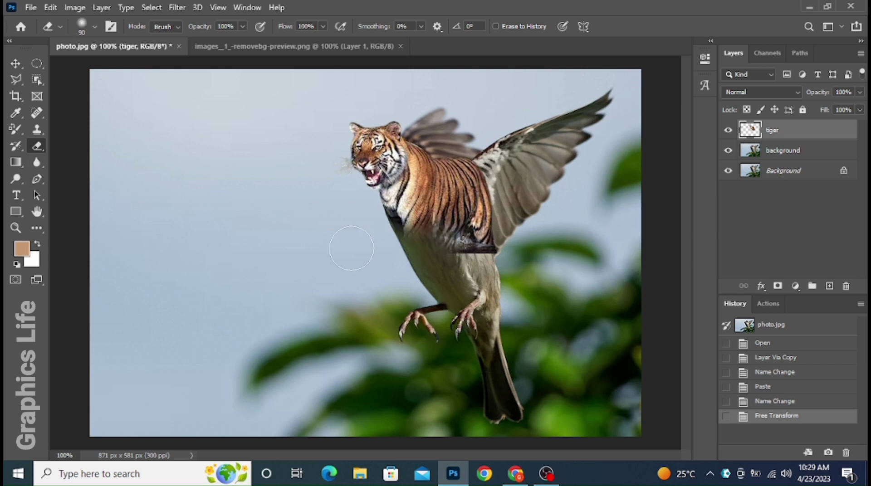
left_click_drag(501, 239, 511, 247)
mouse_move(504, 181)
left_mouse_down()
mouse_move(440, 179)
mouse_move(417, 214)
mouse_move(414, 175)
mouse_move(379, 202)
left_mouse_up()
key("bracketleft")
key("bracketleft")
key("bracketleft")
key("bracketleft")
key("bracketleft")
key("bracketleft")
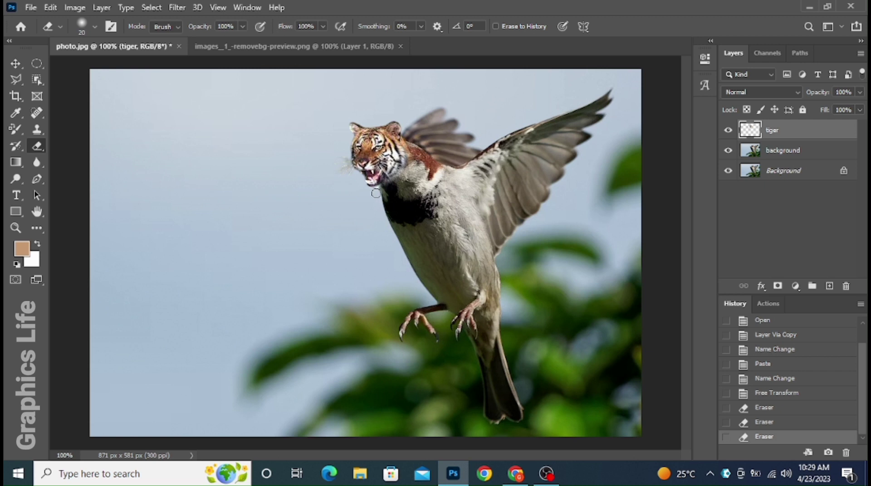
left_click_drag(342, 165, 343, 151)
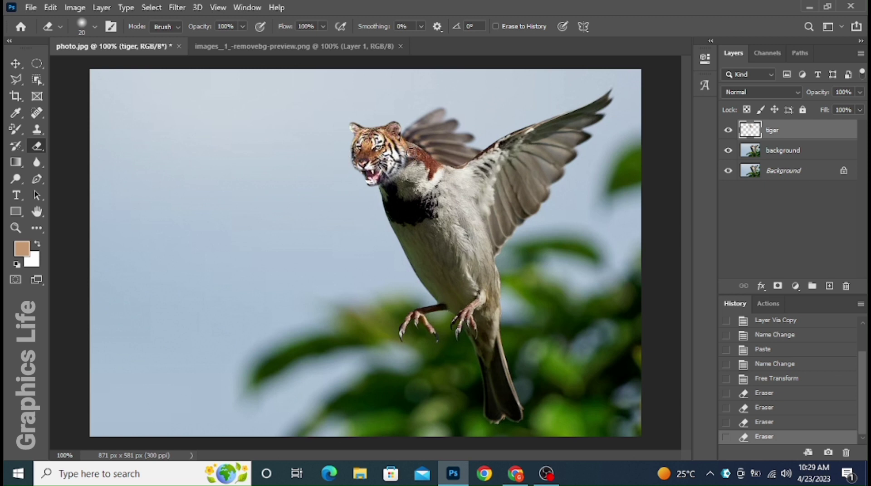
left_click_drag(407, 138, 378, 192)
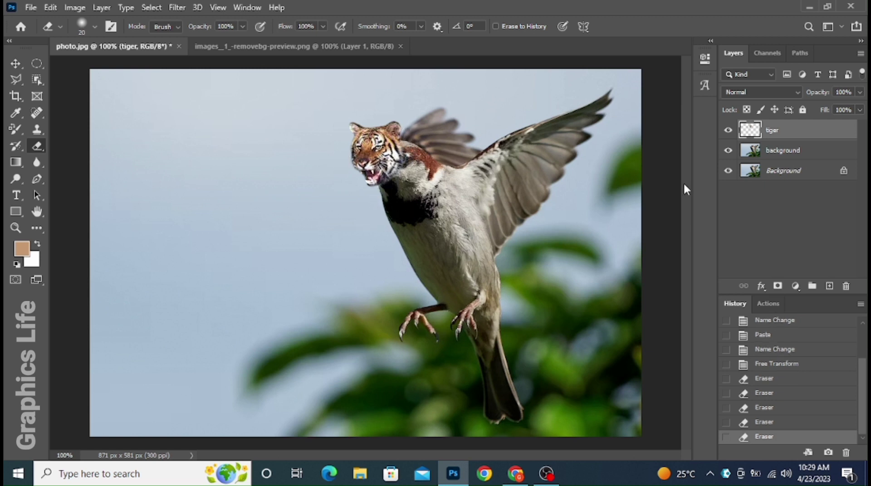
- Enlarge the tiger head slightly and lower it with Free Transform
key("ctrl+t")
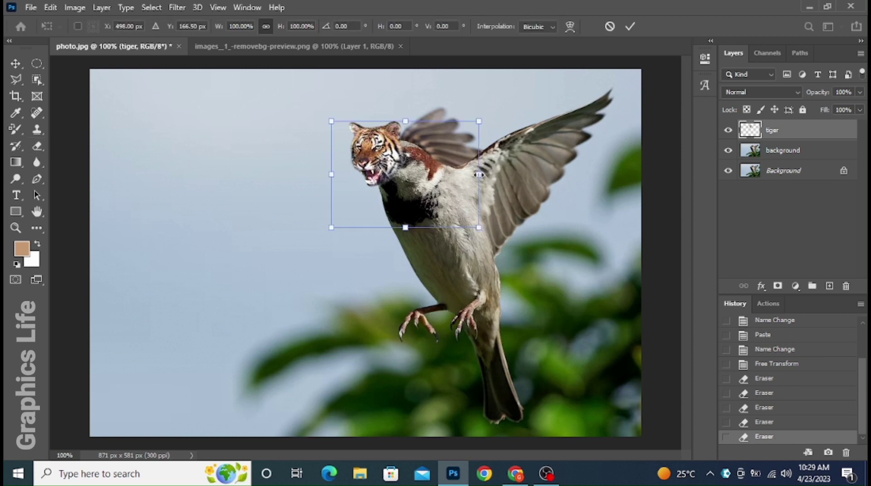
left_click_drag(479, 174, 502, 183)
left_click_drag(410, 129, 409, 140)
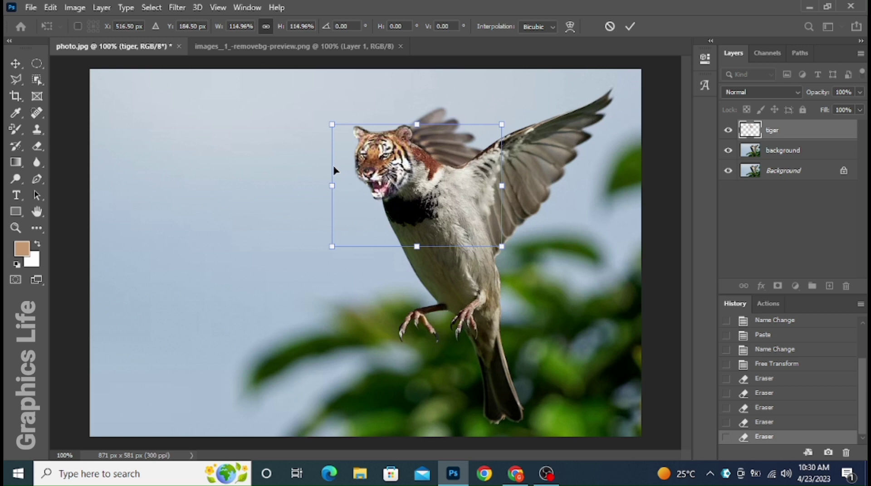
key("Return")
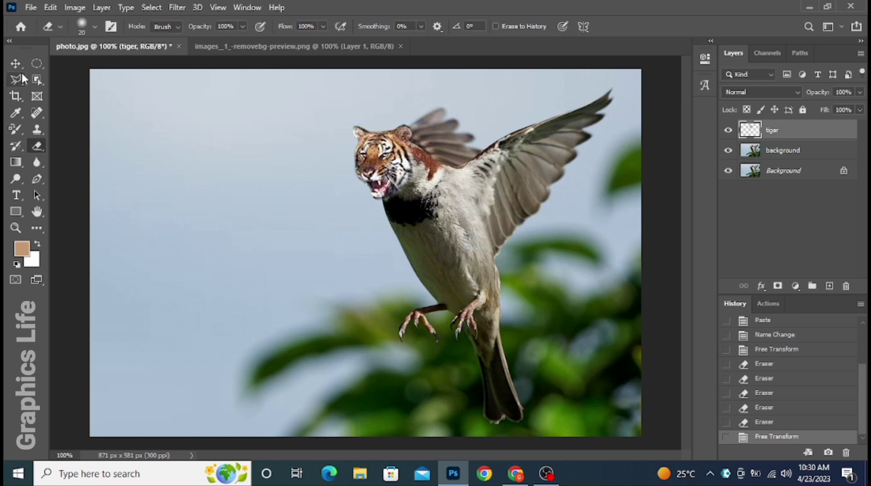
- Nudge the tiger head with the Move tool's arrow keys onto the sparrow's neck
key("v")
key("Up")
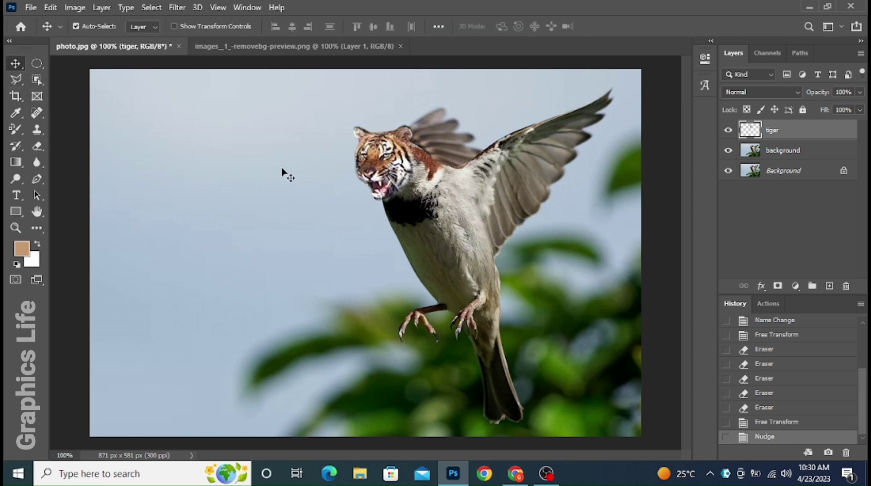
key("Right")
key("Right")
key("Right")
key("Right")
key("Right")
key("Right")
key("Right")
key("Right")
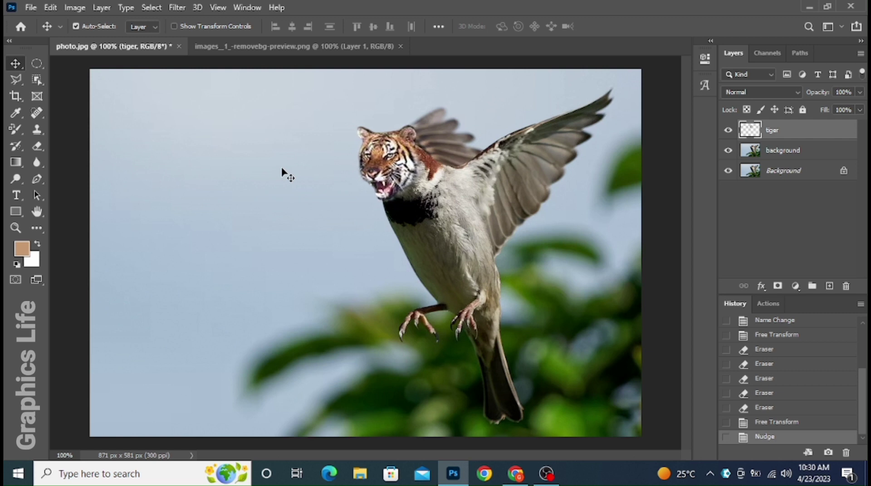
key("Left")
key("Up")
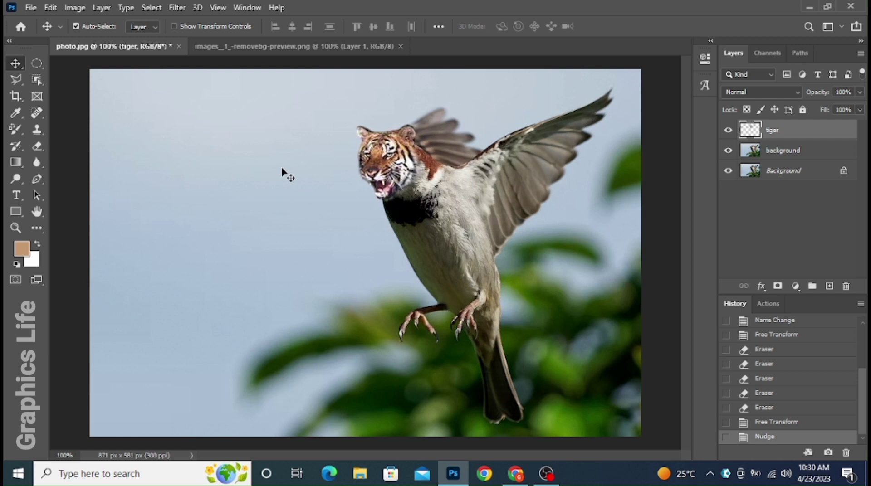
key("Up")
key("Up")
key("Left")
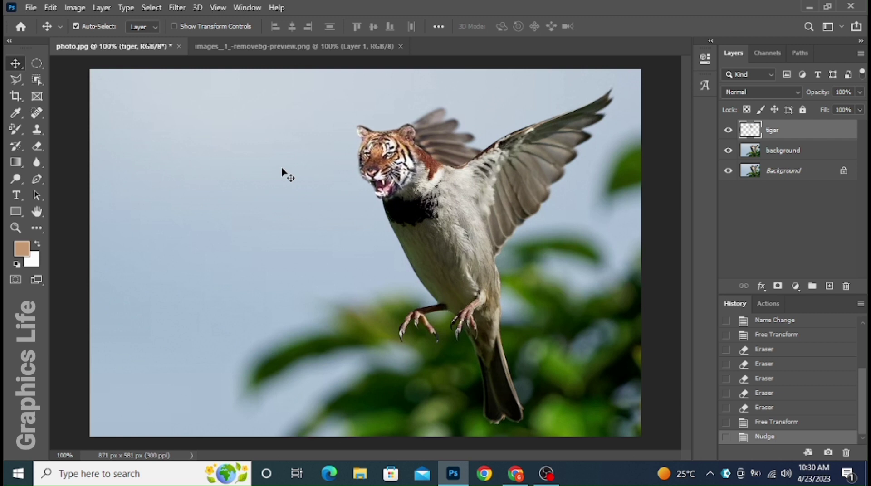
key("Up")
key("Up")
key("Up")
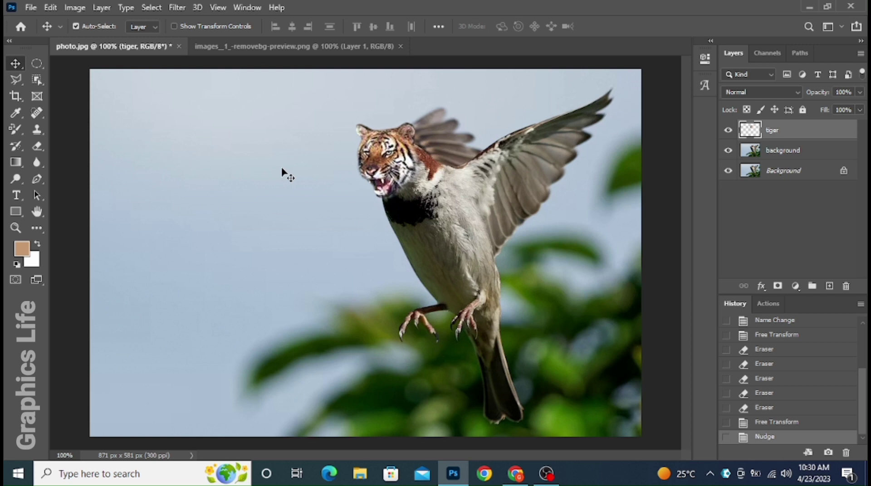
key("Left")
key("Up")
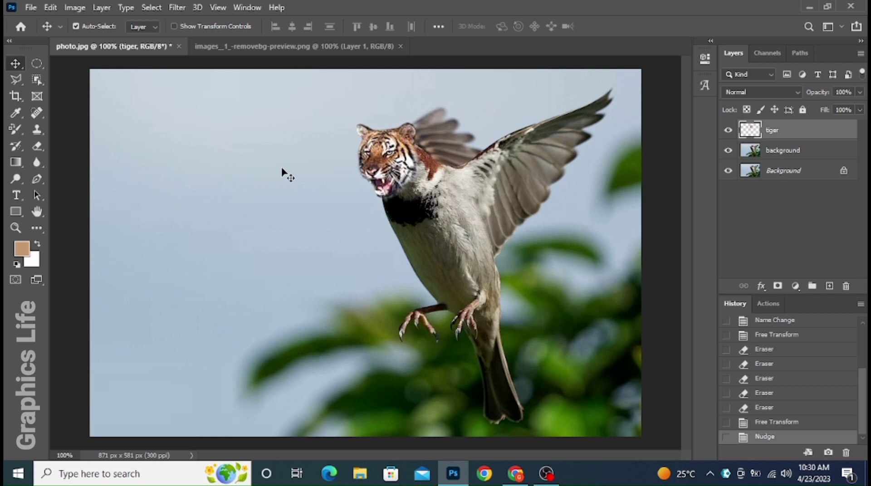
key("ctrl")
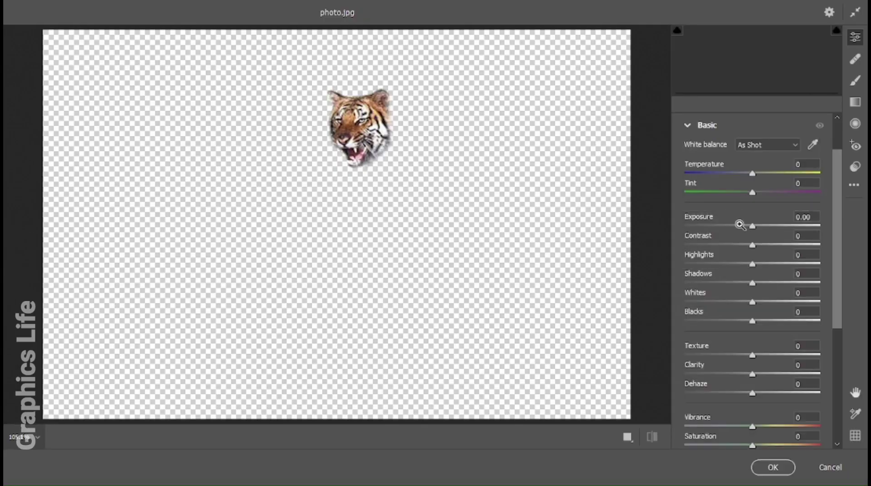
- Set up a Camera Raw brush adjustment with Exposure -0.10 and Highlights -10
left_click_drag(752, 264, 715, 263)
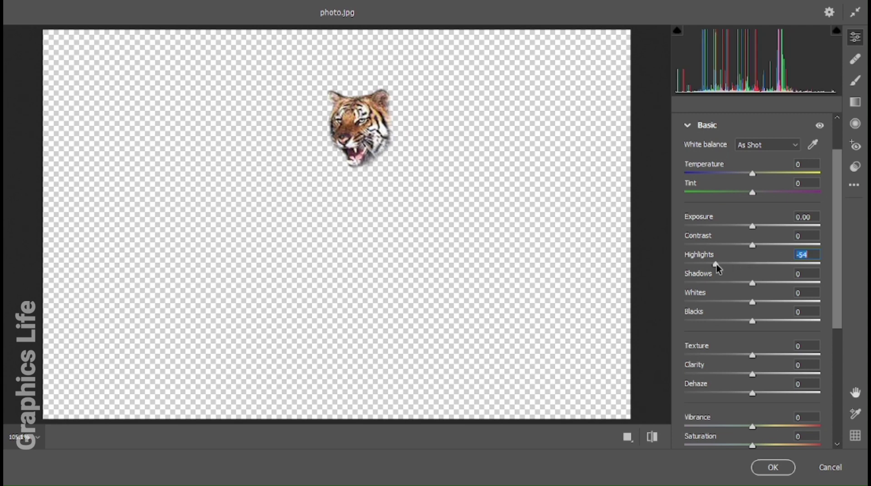
left_click_drag(716, 267, 745, 271)
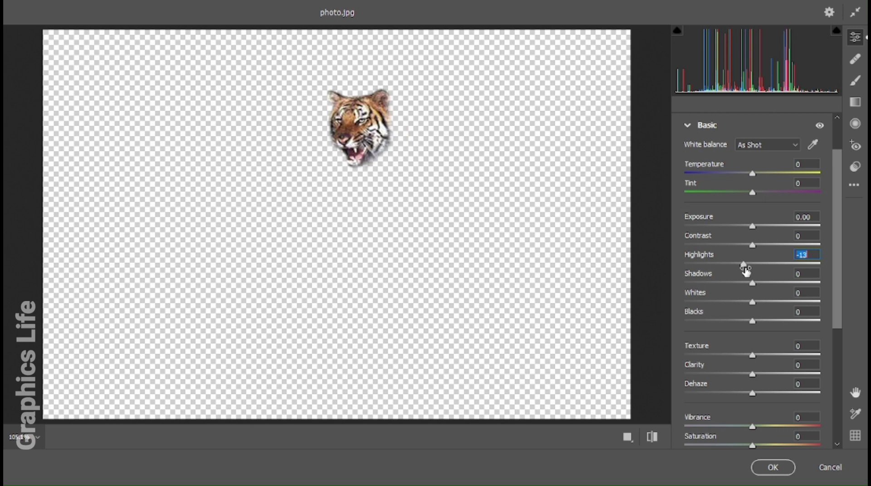
double_click(746, 270)
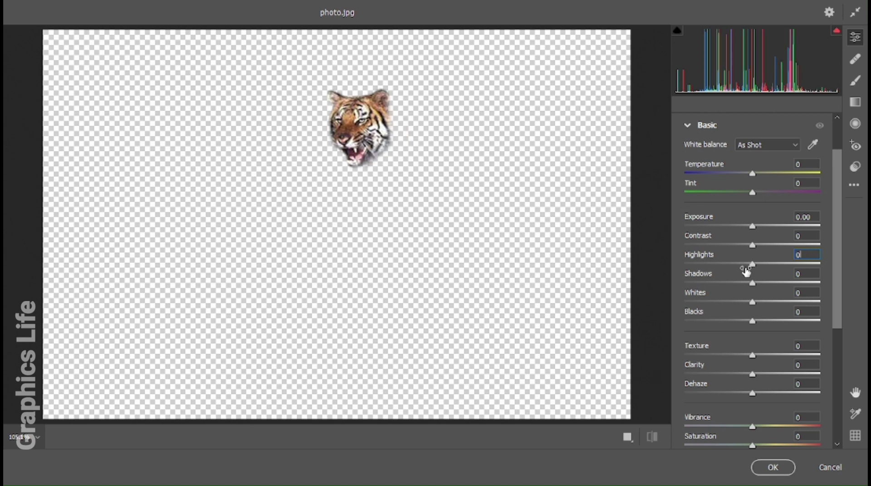
key("k")
left_click_drag(753, 313, 751, 313)
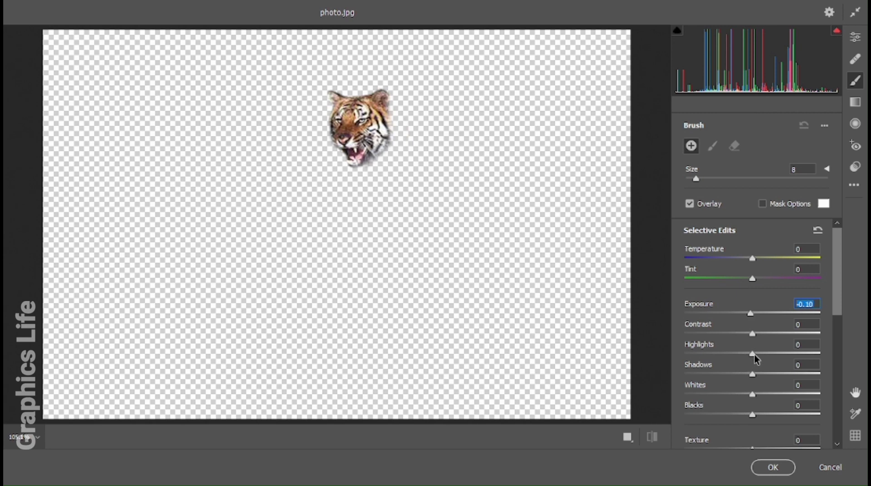
left_click_drag(752, 354, 745, 353)
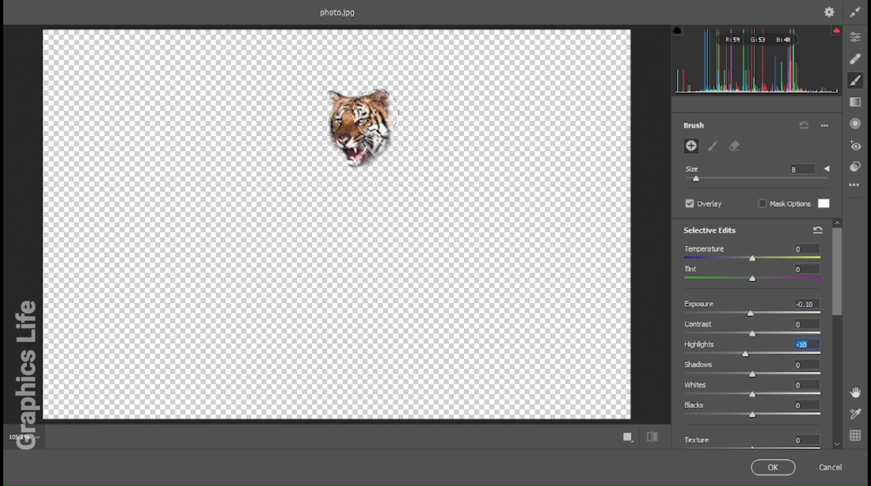
mouse_move(373, 125)
left_mouse_down()
mouse_move(381, 153)
mouse_move(365, 162)
left_mouse_up()
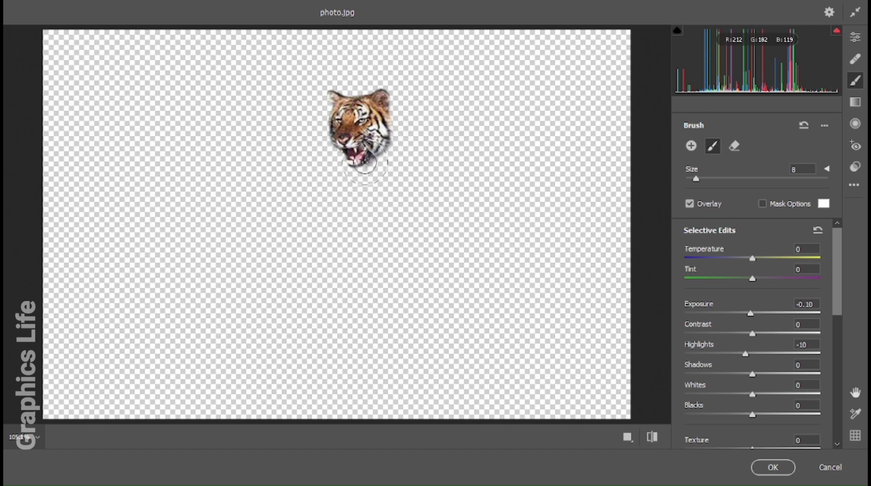
- Paint the darkening along the tiger head's top-right edge and apply the Camera Raw filter
left_click(388, 100)
left_click(384, 103)
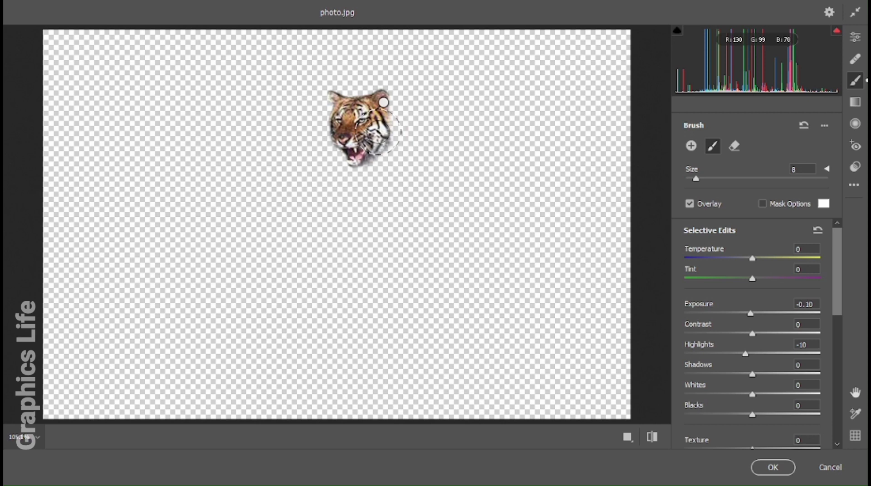
left_click_drag(385, 131, 373, 105)
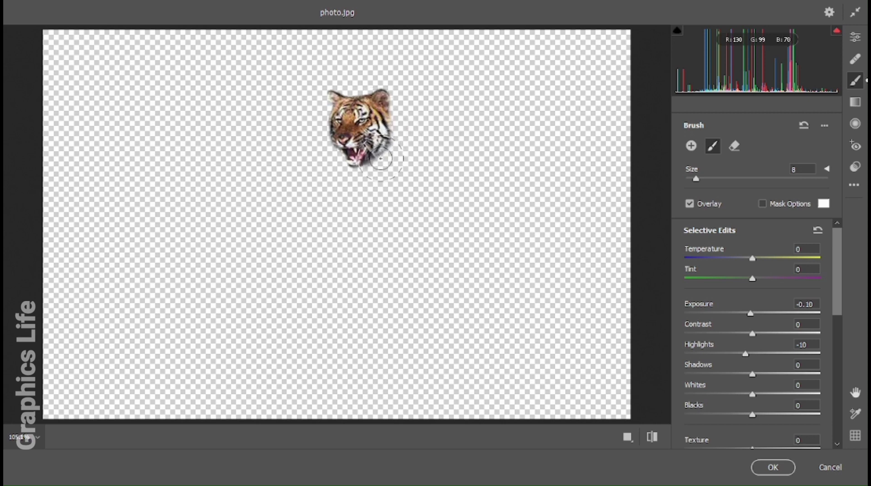
key("Escape")
key("ctrl+z")
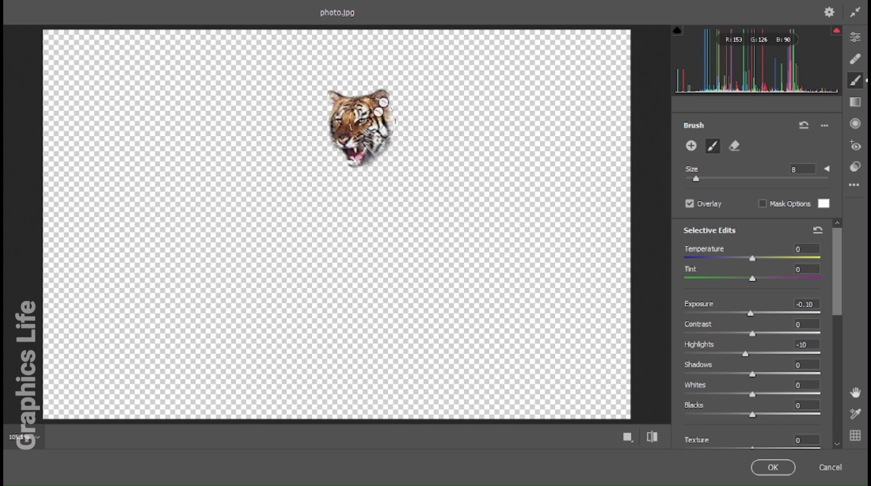
key("Escape")
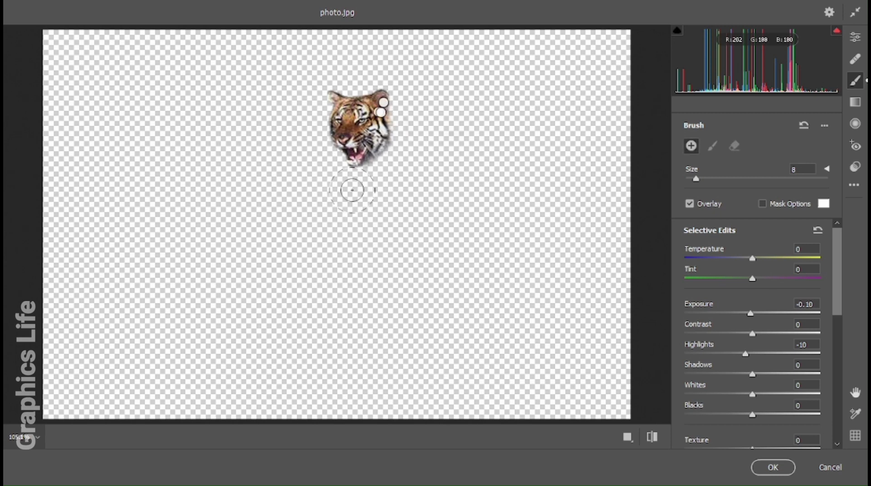
key("e")
key("Return")
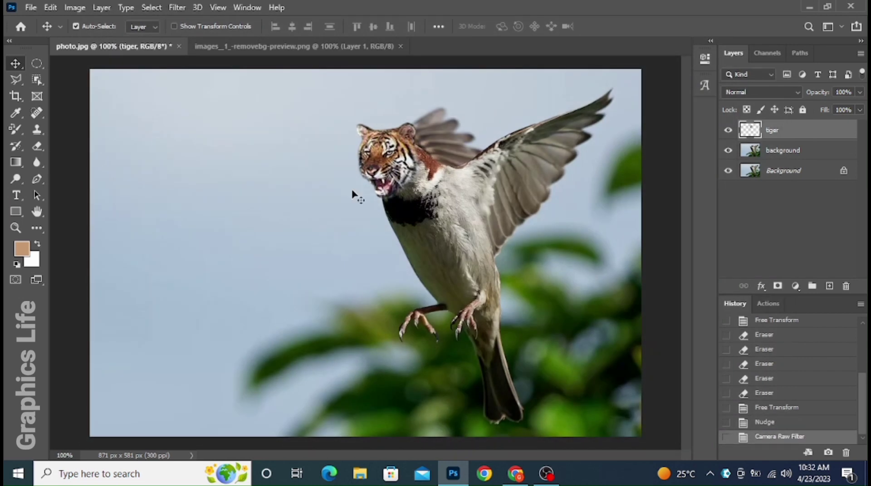
- Choose the Color Replacement Tool and sample a golden tan from the tiger's fur
right_click(13, 128)
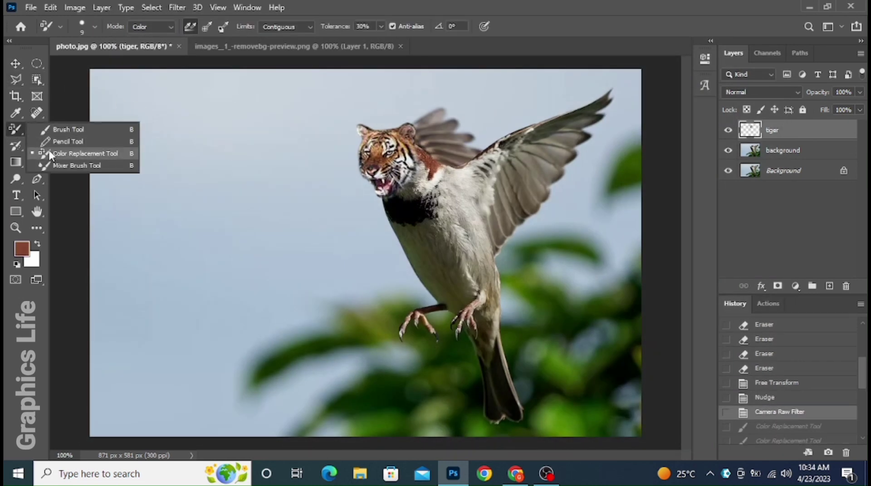
left_click(68, 154)
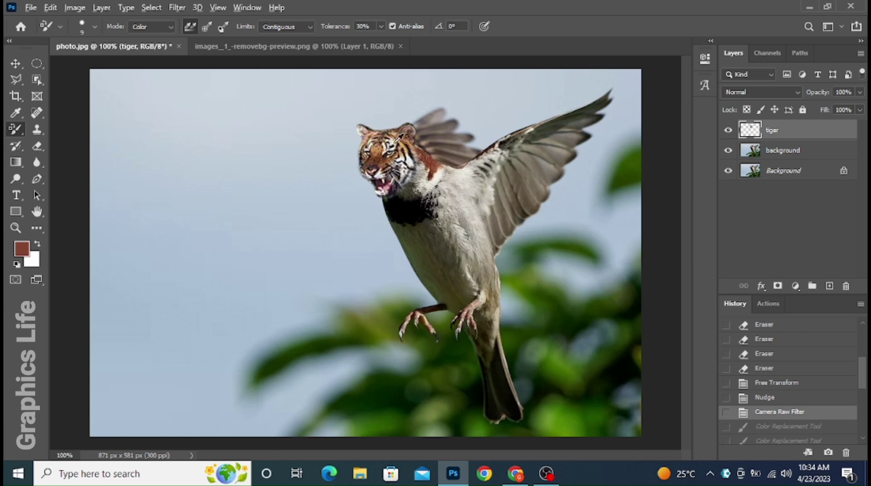
left_click(405, 140, "alt")
left_click(405, 141, "alt")
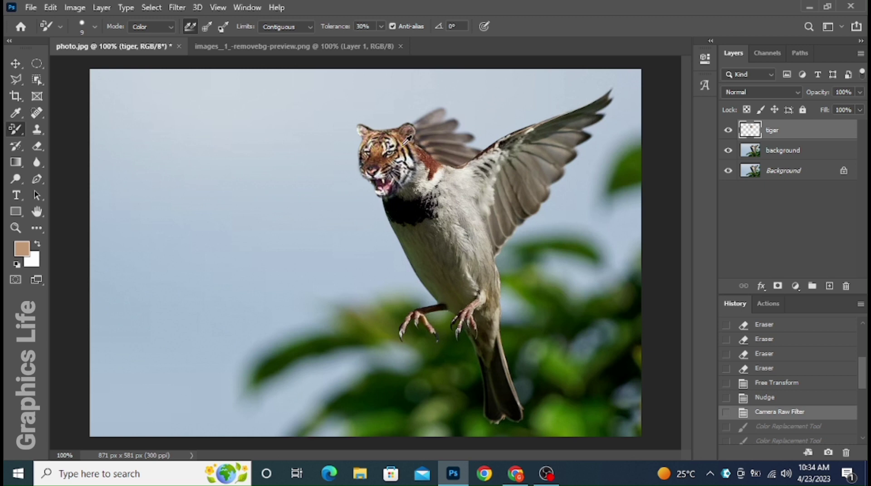
left_click(405, 142, "alt")
left_click(405, 142, "alt")
left_click(408, 142, "alt")
key("bracketright")
key("bracketright")
key("bracketright")
mouse_move(420, 166)
left_mouse_down()
mouse_move(435, 193)
mouse_move(422, 193)
mouse_move(472, 166)
mouse_move(491, 171)
left_mouse_up()
- On the background layer, paint the sparrow's neck, chest, belly and wing shoulder tan
left_click(772, 155)
left_click_drag(462, 198, 392, 224)
key("bracketleft")
key("bracketleft")
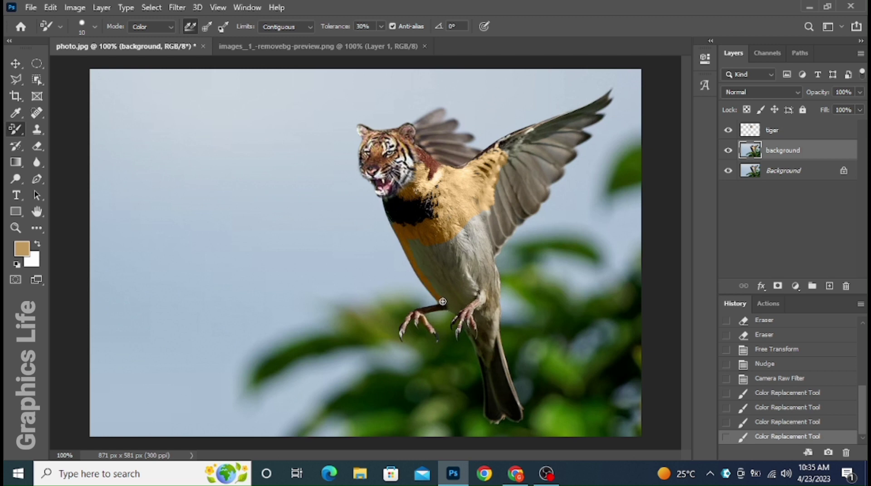
key("bracketright")
key("bracketright")
left_click_drag(472, 291, 478, 267)
left_click_drag(451, 239, 427, 263)
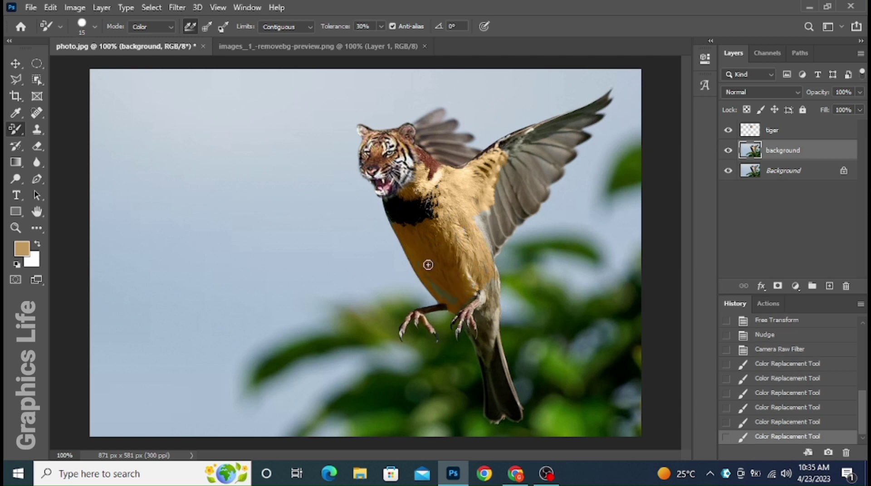
key("bracketleft")
key("bracketleft")
left_click_drag(477, 243, 481, 236)
left_click_drag(472, 163, 507, 141)
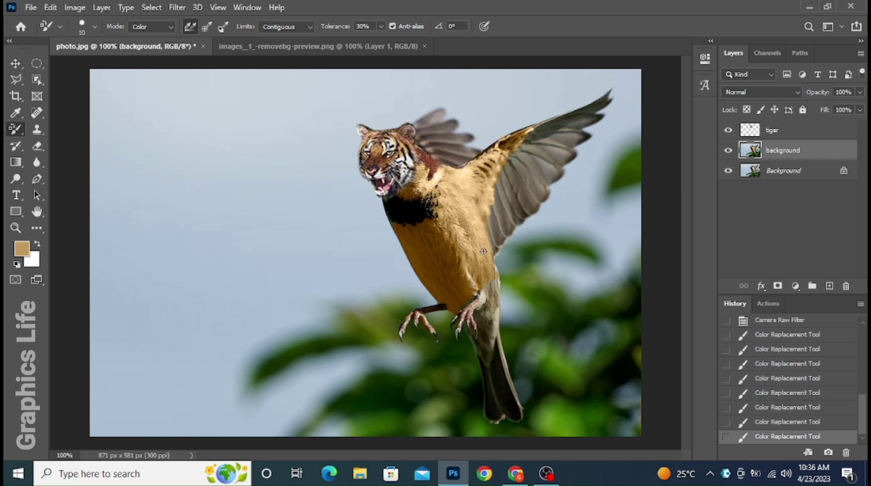
left_click_drag(482, 273, 489, 279)
key("bracketright")
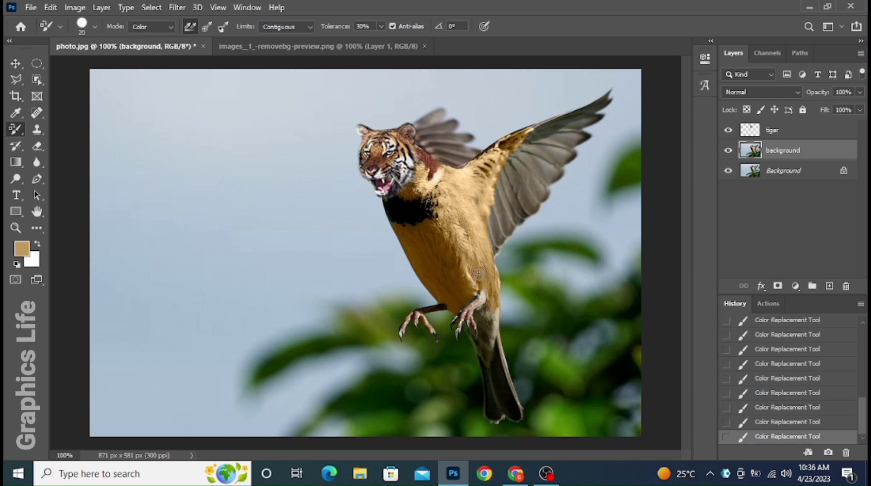
key("bracketleft")
left_click_drag(476, 311, 482, 348)
- Touch up the lower belly and legs at close zoom with a 3 px brush, then fit the view
key("ctrl+z")
key("bracketleft")
key("bracketleft")
key("ctrl+plus")
key("ctrl+plus")
scroll(452, 408, "down", 5)
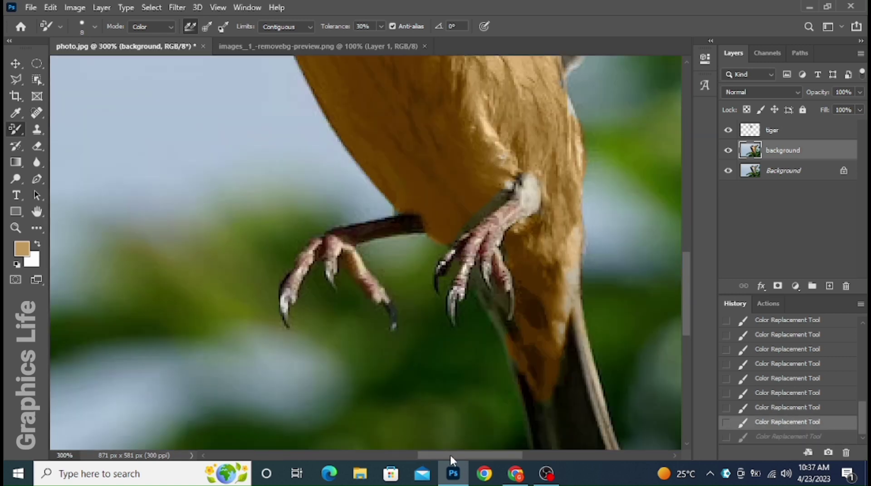
key("ctrl+shift+z")
key("bracketleft")
key("bracketleft")
key("bracketleft")
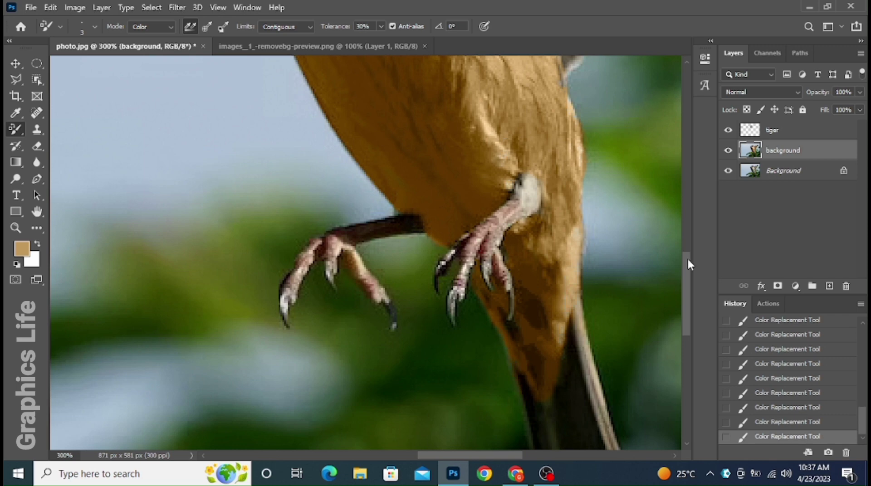
left_click_drag(688, 260, 688, 240)
key("ctrl+0")
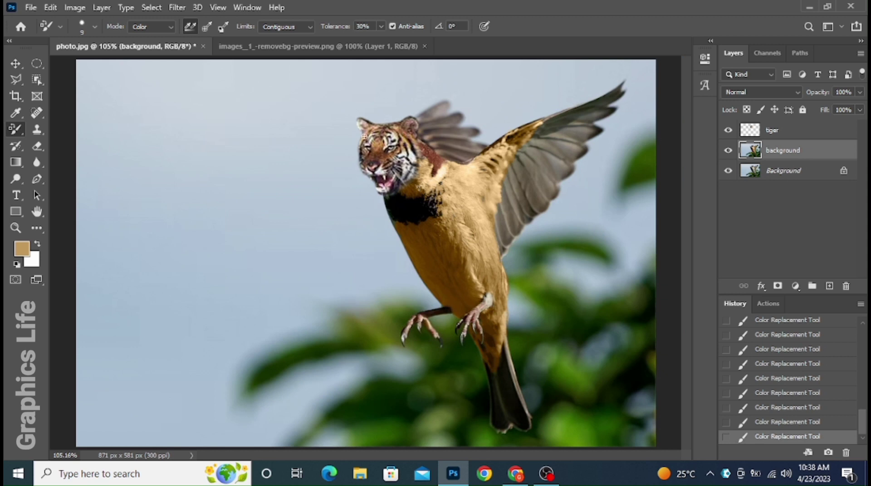
- Recolour the grey wing feathers golden, including the wing behind the tiger head
mouse_move(432, 148)
left_mouse_down()
mouse_move(494, 177)
mouse_move(521, 168)
mouse_move(498, 250)
left_mouse_up()
key("bracketright")
mouse_move(523, 211)
left_mouse_down()
mouse_move(552, 163)
mouse_move(596, 129)
mouse_move(568, 134)
mouse_move(599, 113)
mouse_move(529, 131)
left_mouse_up()
key("bracketleft")
key("bracketleft")
key("bracketleft")
key("bracketright")
key("bracketright")
key("bracketright")
mouse_move(423, 135)
left_mouse_down()
mouse_move(444, 107)
mouse_move(433, 133)
mouse_move(463, 146)
left_mouse_up()
key("bracketleft")
key("bracketleft")
key("bracketleft")
key("ctrl+z")
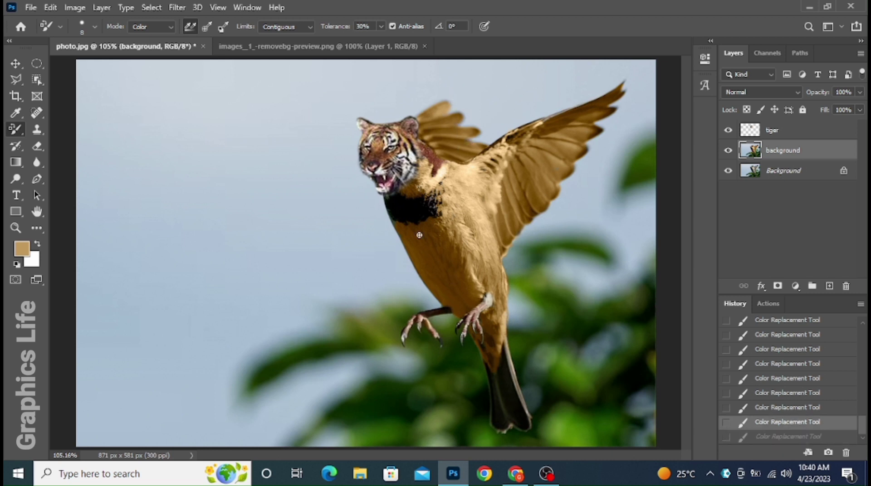
- Combine the tiger and background layers into a smart object, rasterize it, and add empty Layer 1
left_click(773, 131)
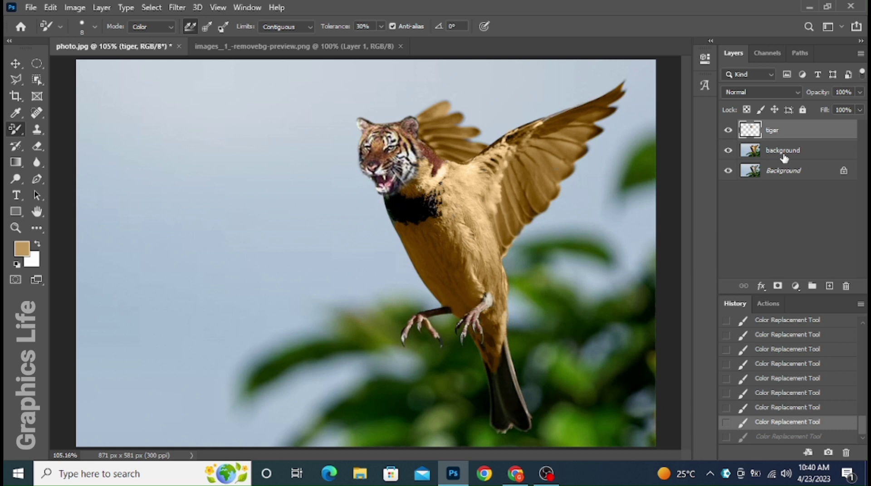
key("Return")
left_click(783, 152, "shift")
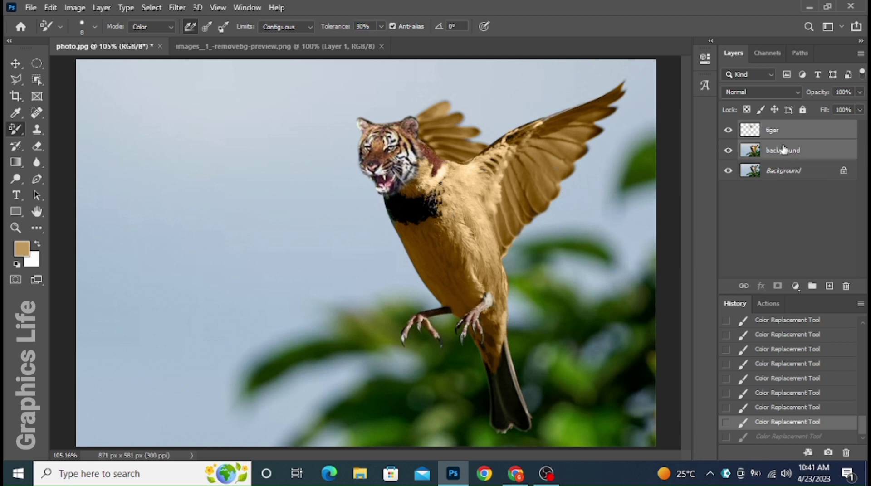
right_click(784, 150)
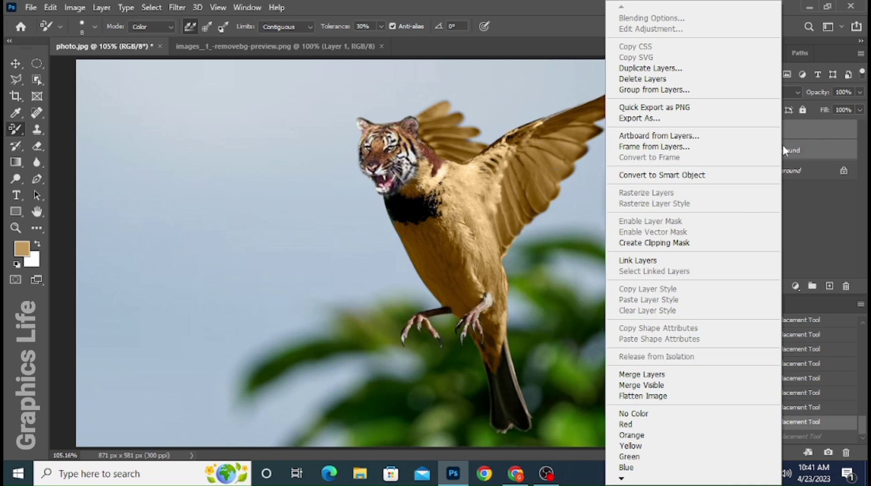
left_click(660, 175)
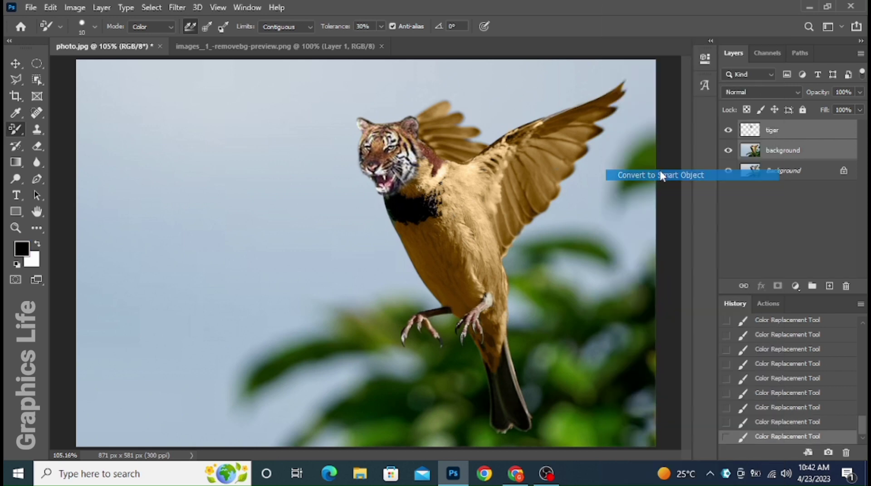
right_click(767, 134)
left_click(667, 234)
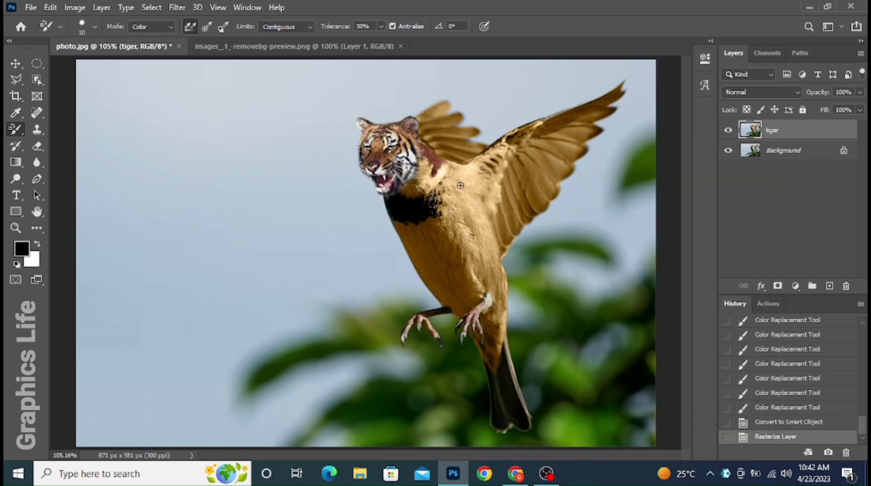
left_click(409, 183)
left_click(410, 154)
left_click(829, 286)
- Paint black with a 15 then 9 px brush along the tiger's neck, mouth and head edges
key("b")
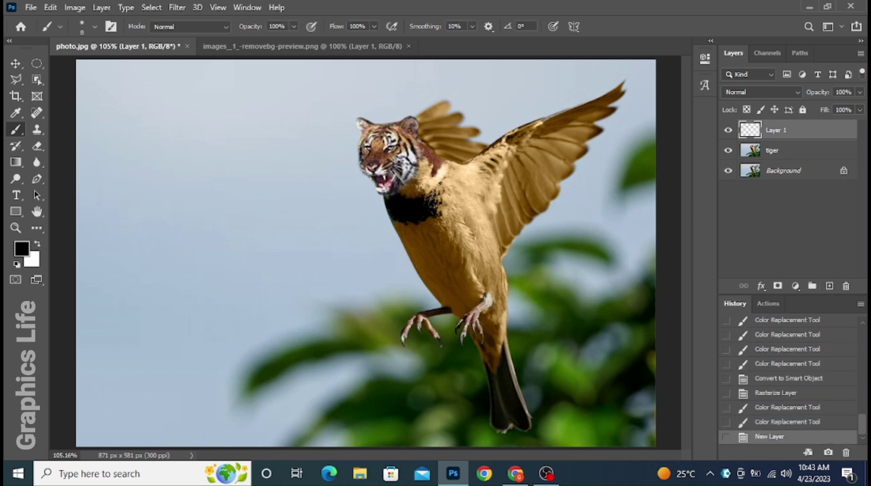
key("bracketright")
key("bracketright")
key("bracketright")
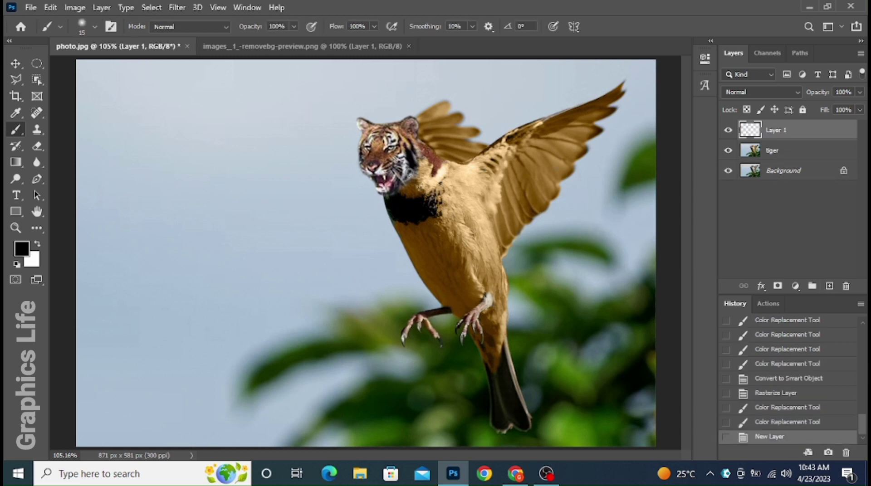
left_click_drag(410, 173, 396, 154)
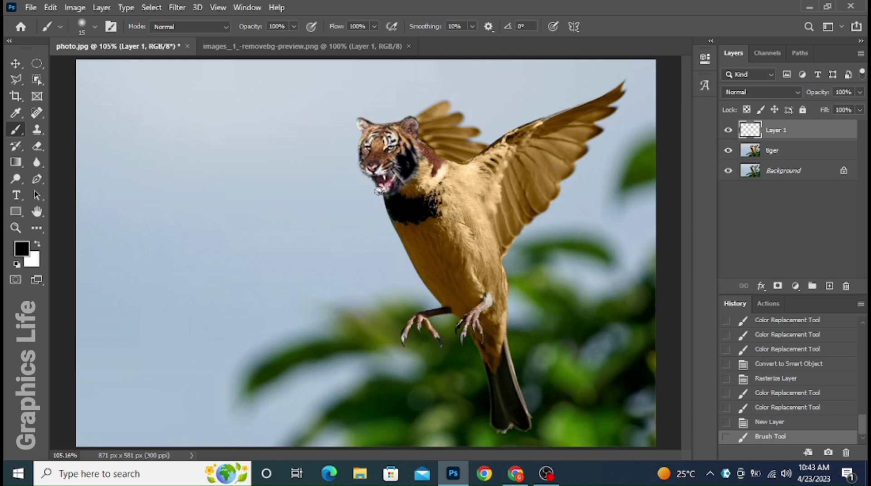
key("bracketleft")
key("bracketleft")
left_click_drag(383, 191, 368, 172)
left_click_drag(371, 140, 388, 135)
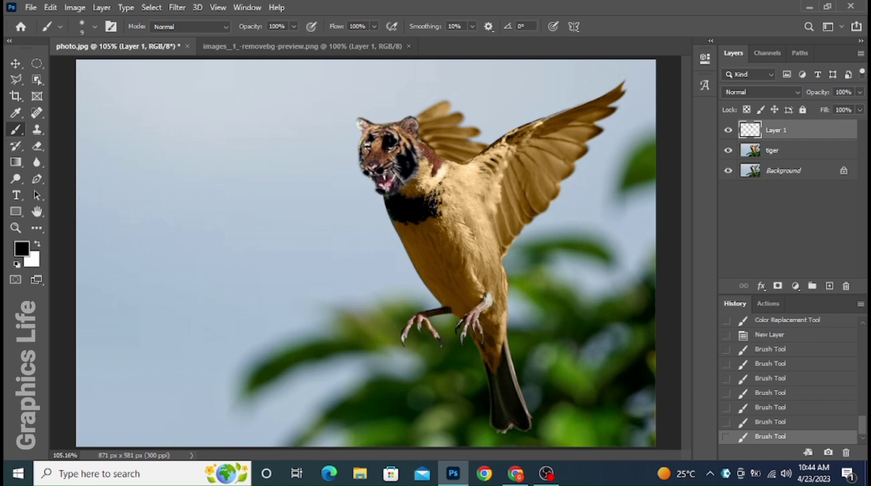
left_click_drag(371, 141, 365, 146)
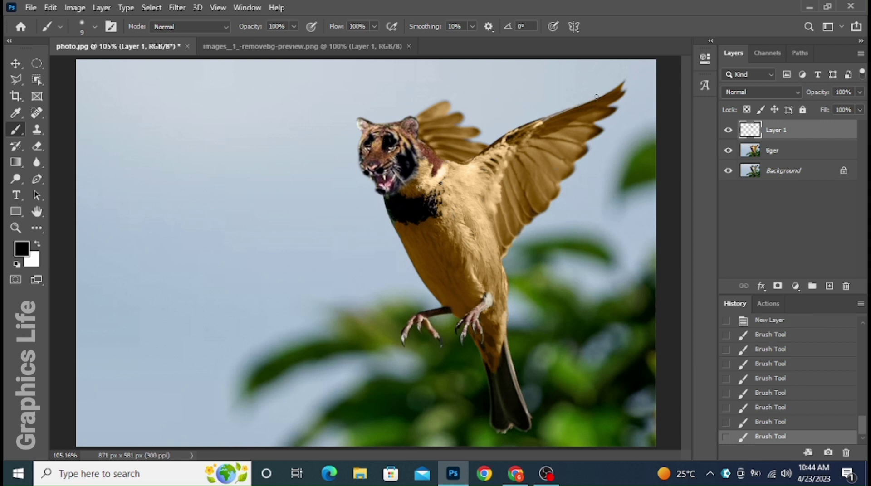
left_click(766, 93)
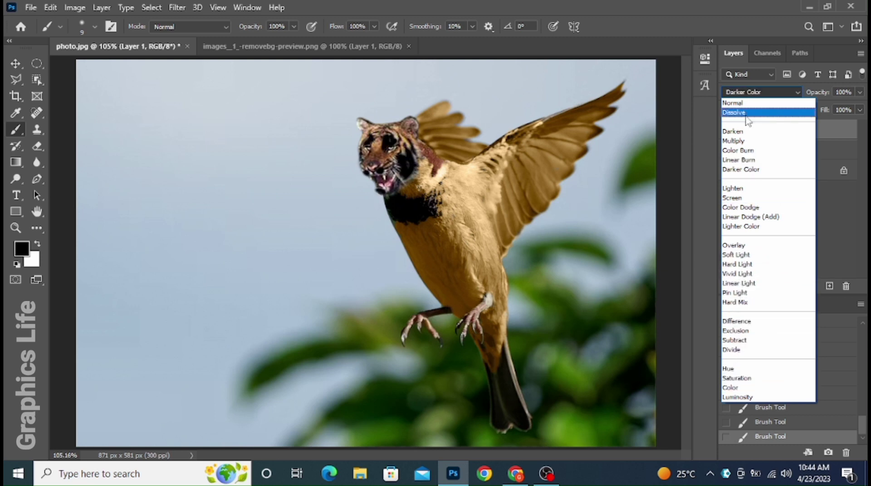
- Keep Layer 1 in Normal blend mode and lower its opacity to 15%
left_click(743, 103)
left_click(860, 93)
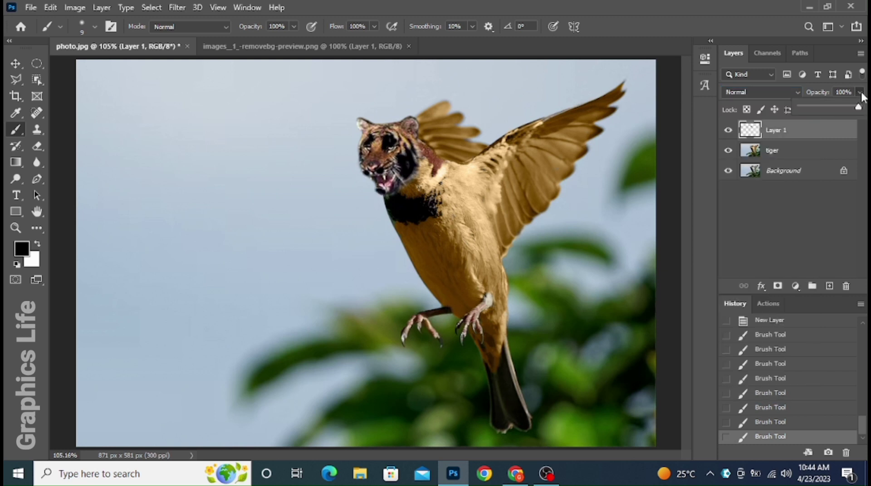
left_click_drag(839, 109, 808, 111)
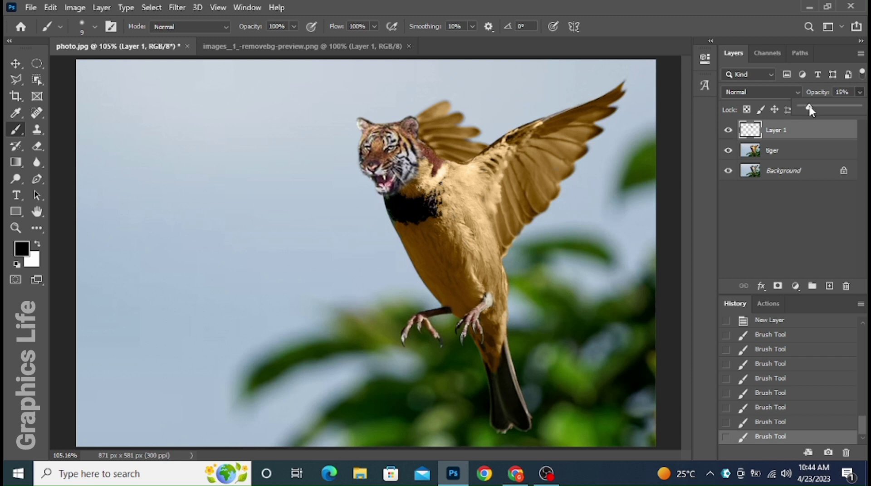
left_click_drag(810, 111, 810, 110)
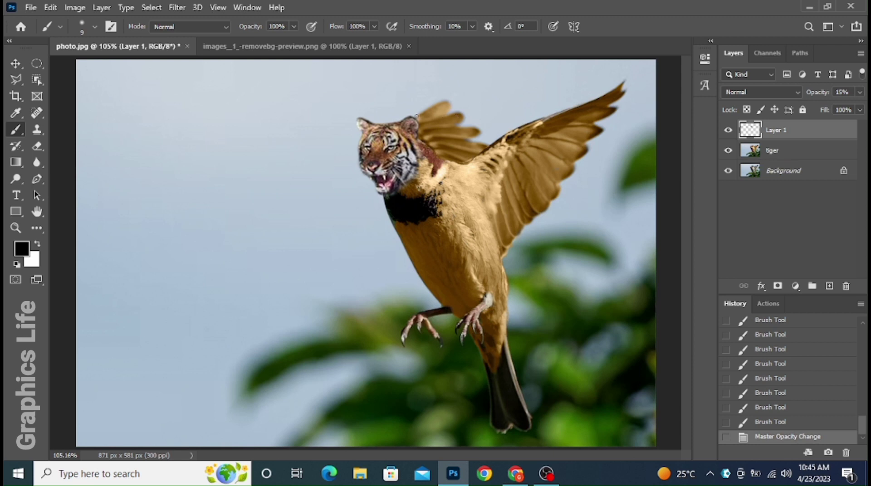
- On the tiger layer, recolour the white ear tip with wing tan using a size-5 Color Replacement brush
left_click(774, 151)
mouse_move(16, 145)
left_mouse_down()
mouse_move(45, 145)
mouse_move(45, 153)
left_mouse_up()
left_click(46, 152)
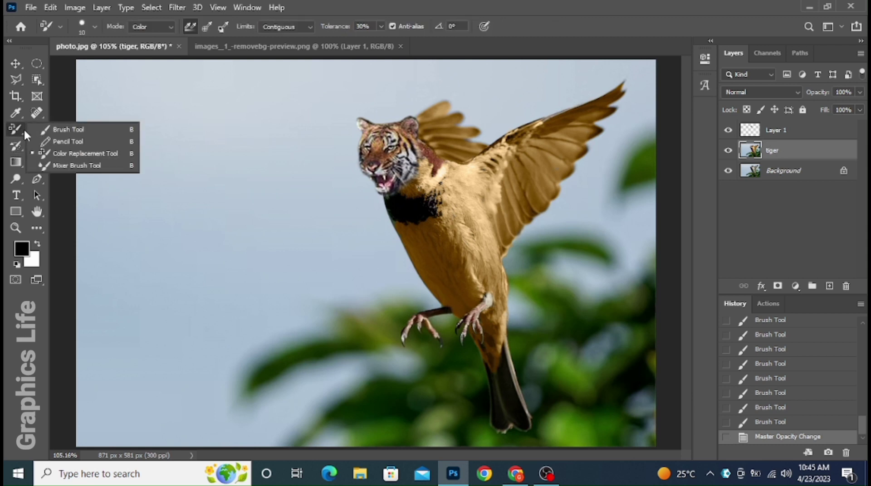
left_click(408, 135, "alt")
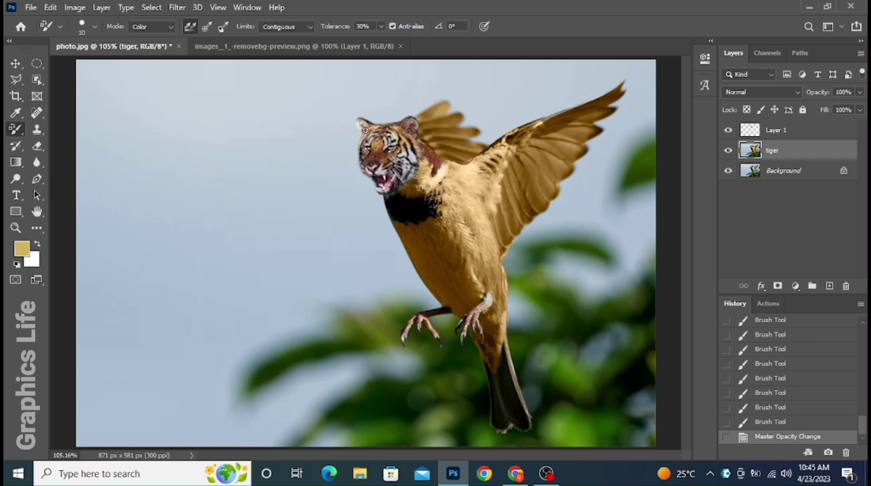
key("bracketleft")
key("bracketleft")
key("bracketleft")
left_click_drag(360, 126, 358, 123)
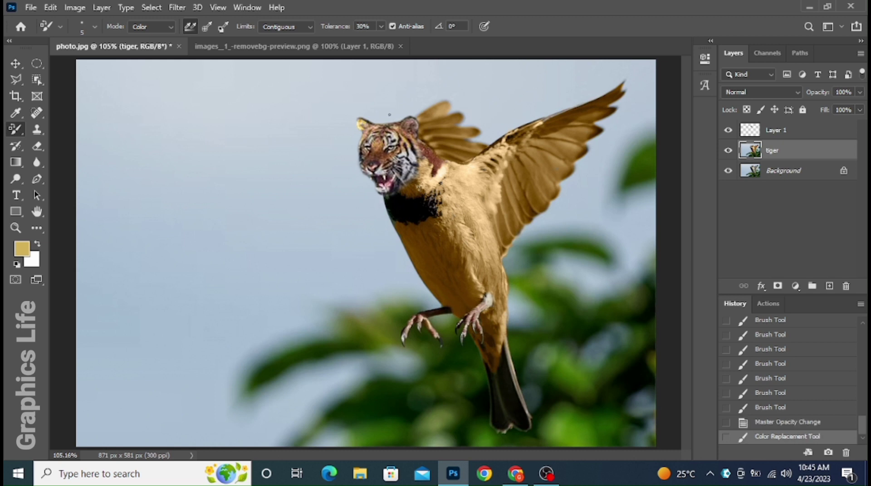
- Undo that stroke, resample tan, and recolour the ear tip and the face edge
key("ctrl+z")
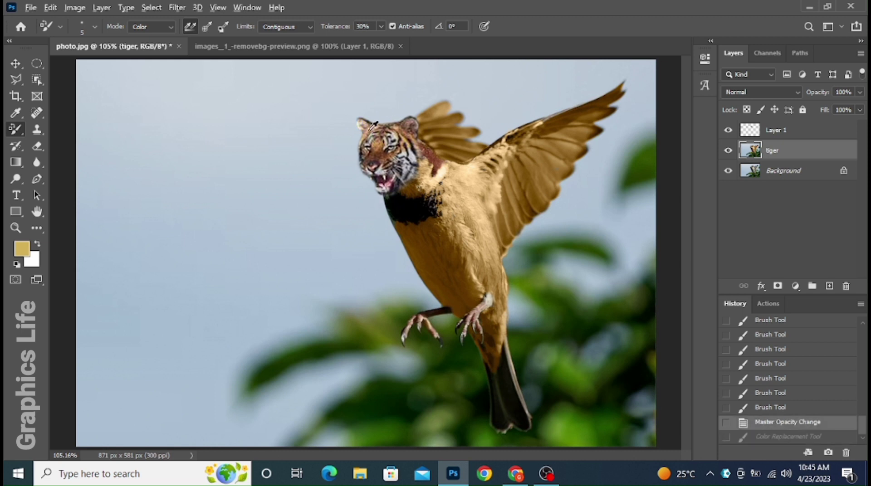
left_click(373, 126, "alt")
left_click(359, 128)
key("ctrl+z")
key("ctrl+shift+z")
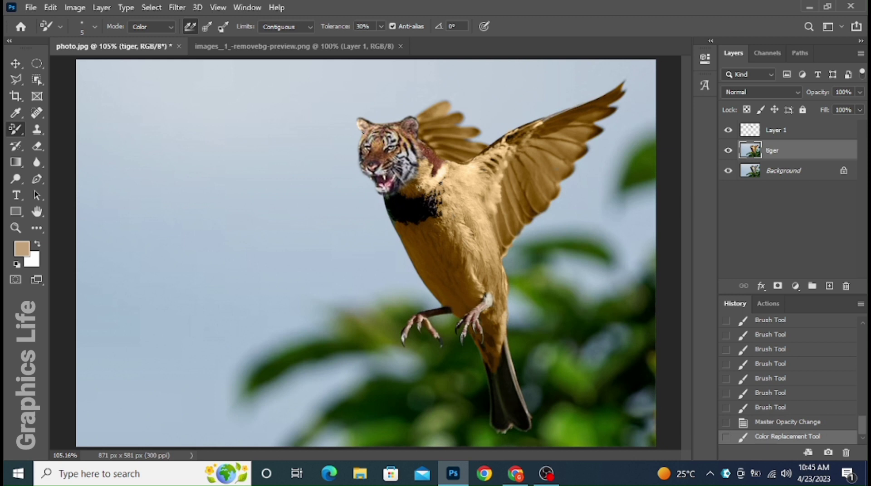
left_click_drag(362, 141, 361, 146)
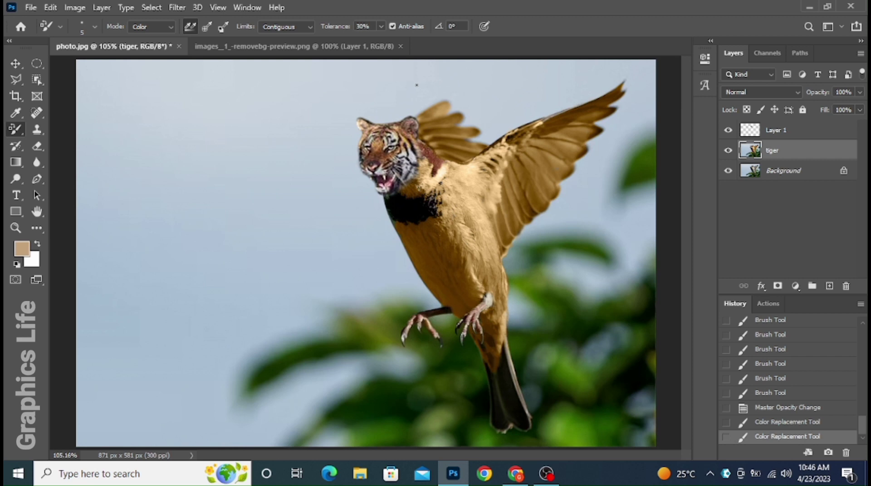
- Sample a reddish brown from the tiger's head and dab it onto the head and ear
left_click(407, 119, "alt")
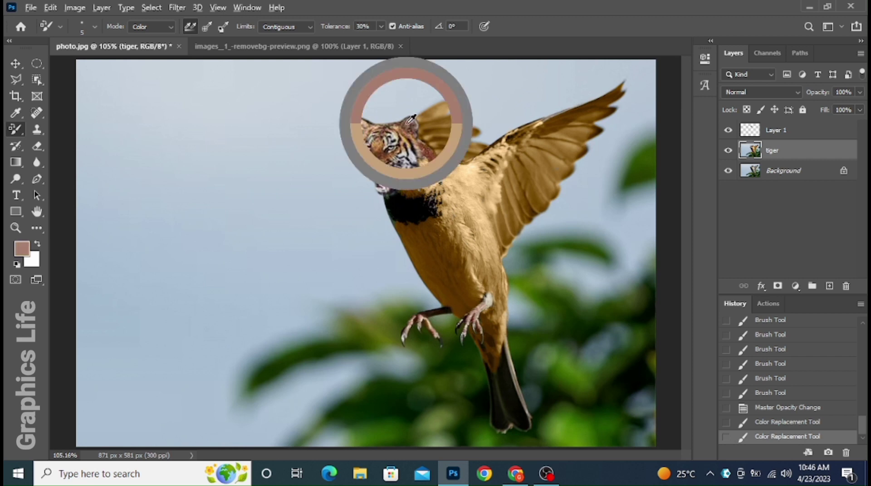
left_click(361, 129)
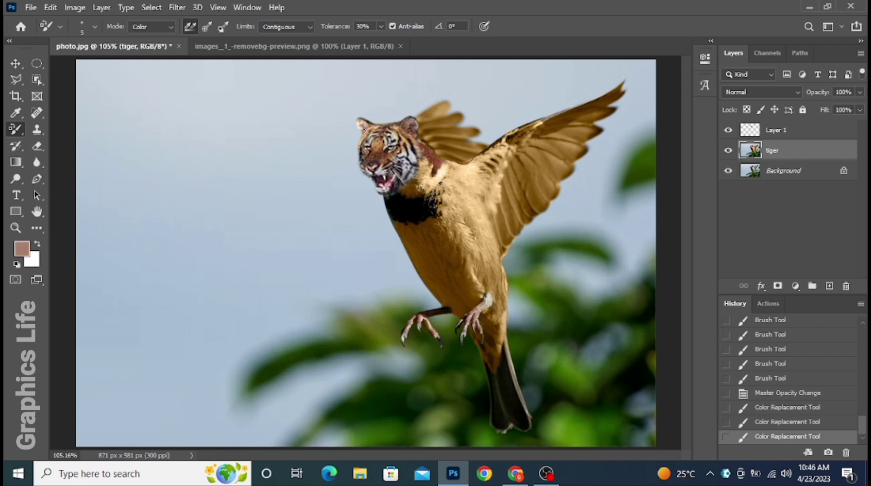
left_click(356, 121)
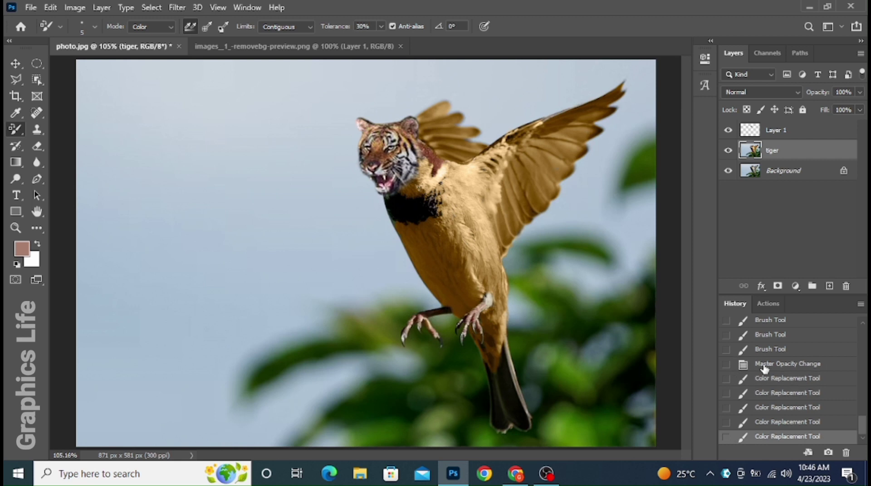
- Revert to the opacity-change state and dab a darker brown near the tiger's head, enlarging the brush to 15
left_click(748, 364)
left_click(411, 120, "alt")
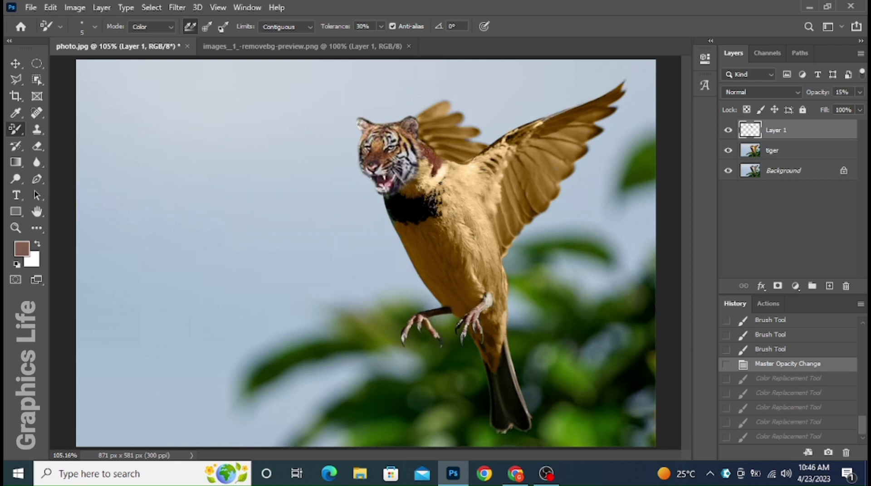
left_click(411, 122)
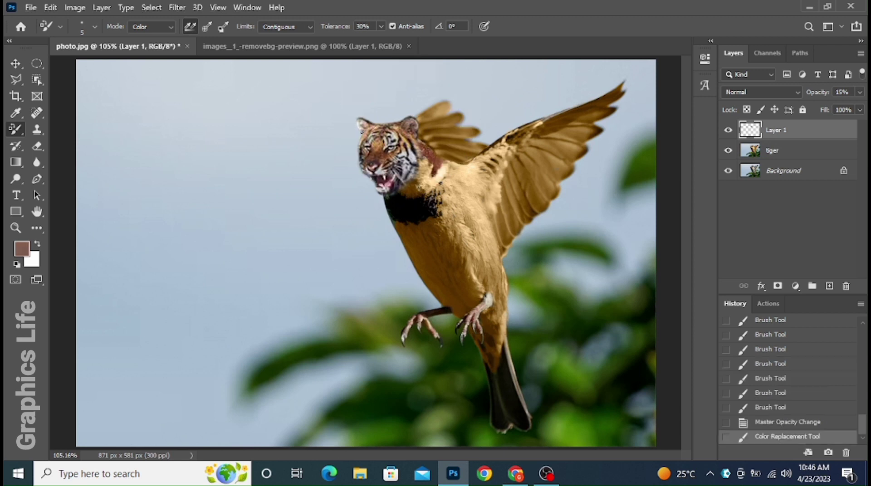
left_click(351, 125)
left_click(338, 117)
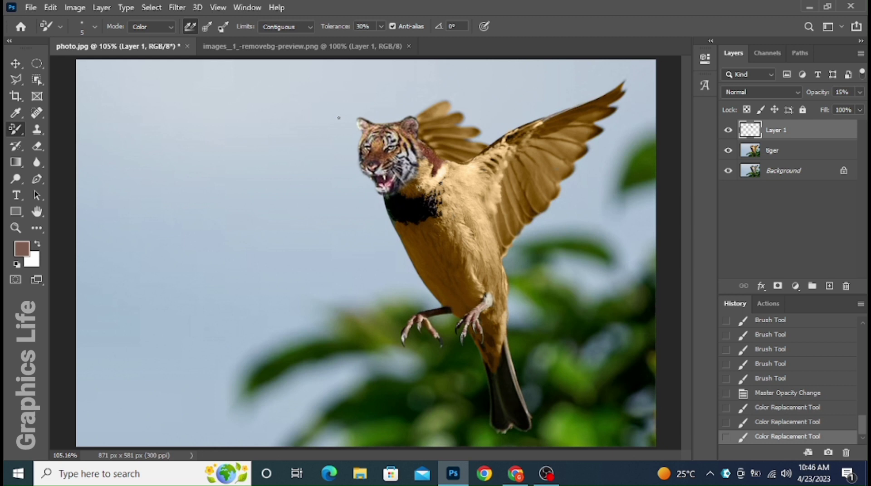
key("bracketright")
key("bracketright")
key("bracketright")
key("bracketright")
key("bracketright")
key("bracketright")
- Revert again and recolour spots near the tiger's ear with a size-9 brush, then undo them
left_click(771, 394)
left_click(769, 159)
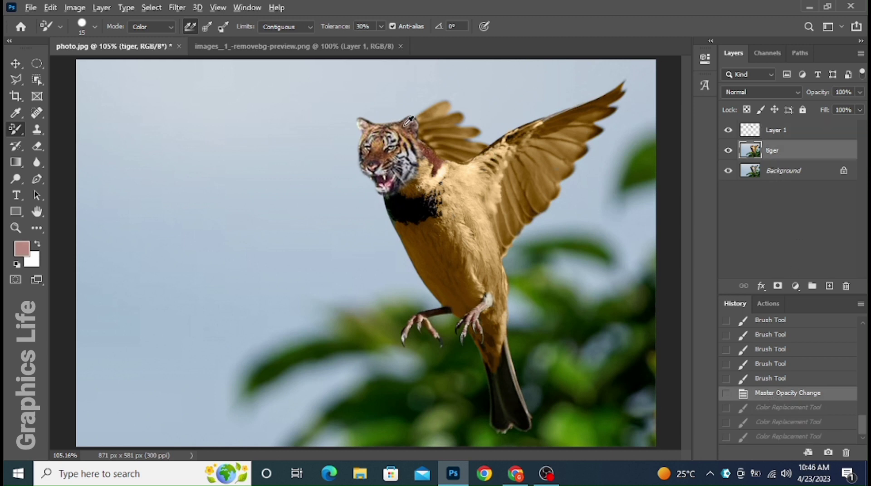
key("bracketleft")
key("bracketleft")
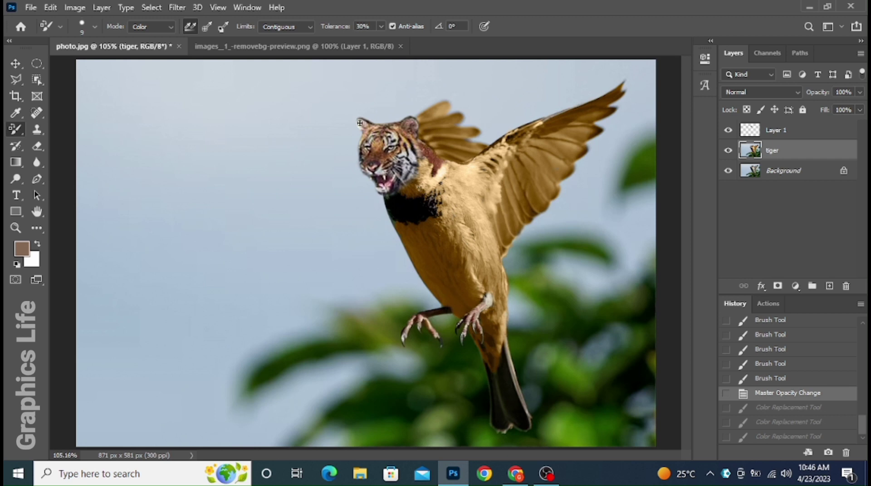
left_click(362, 126)
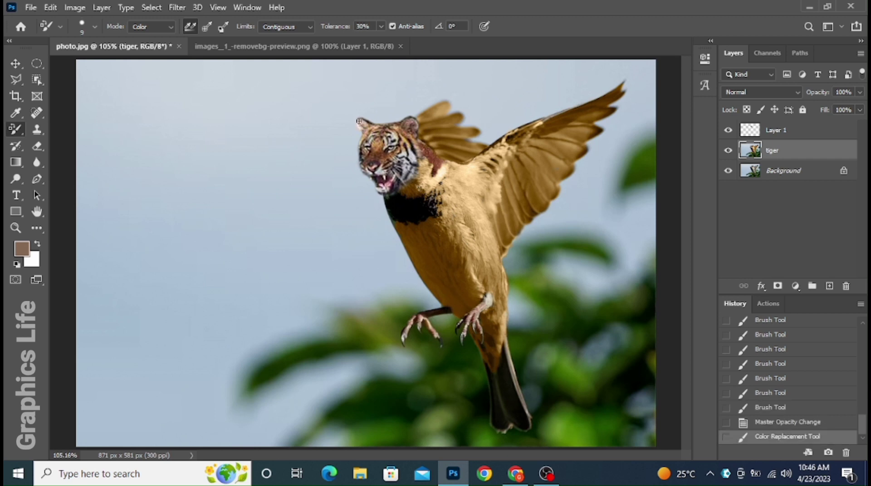
left_click(359, 121)
left_click(359, 129)
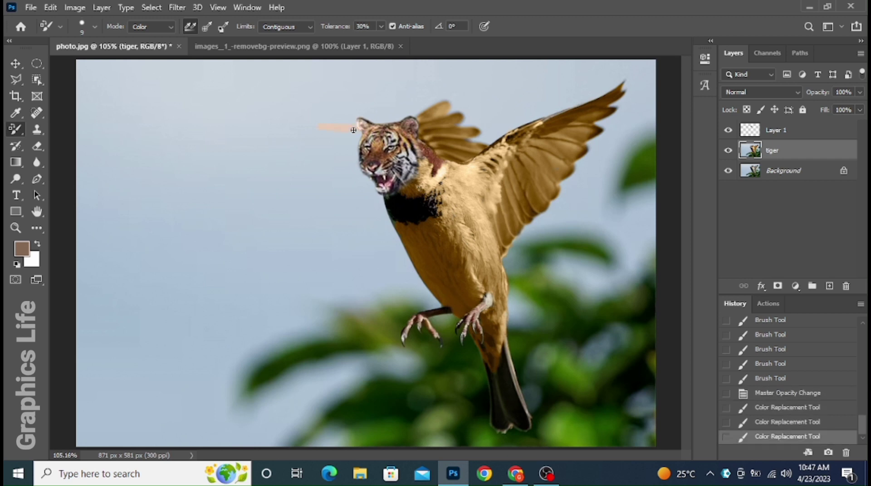
left_click(350, 131)
key("ctrl+z")
key("ctrl+z")
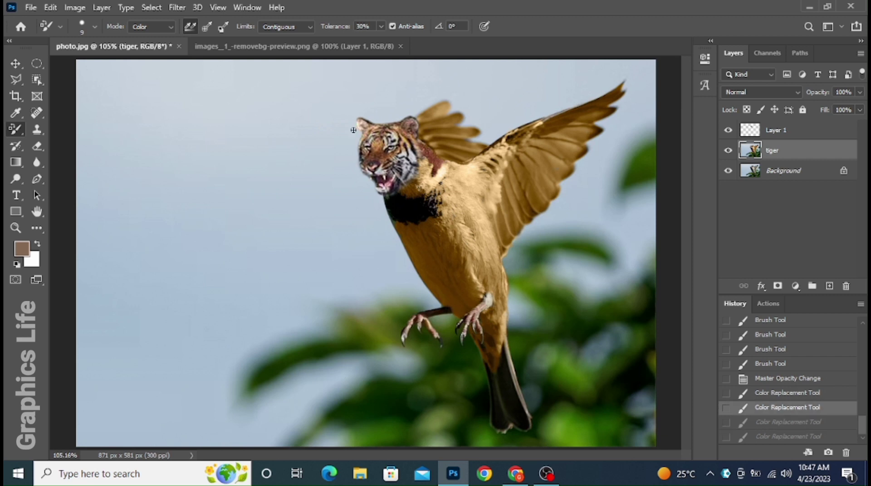
key("ctrl+z")
key("ctrl+z")
- Recolour the ear's edge with a size-7 brush, then return to the ordinary Brush Tool
key("bracketleft")
key("bracketleft")
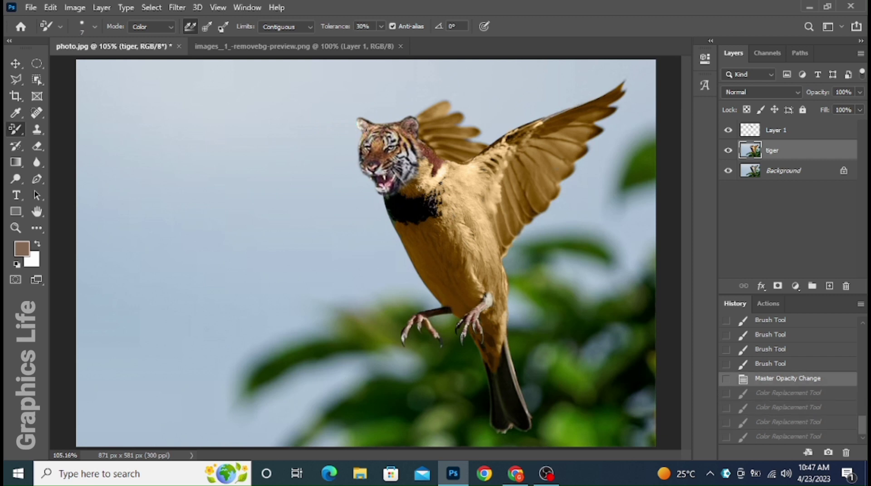
left_click_drag(360, 124, 367, 123)
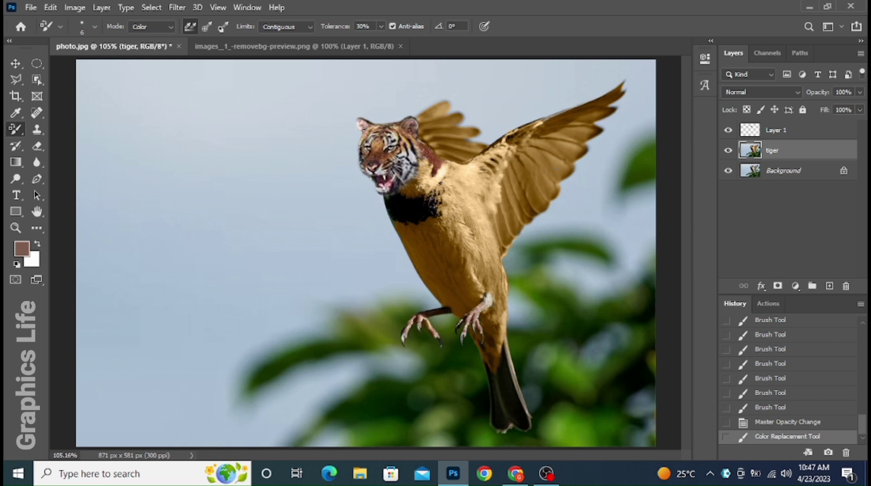
left_click(365, 127)
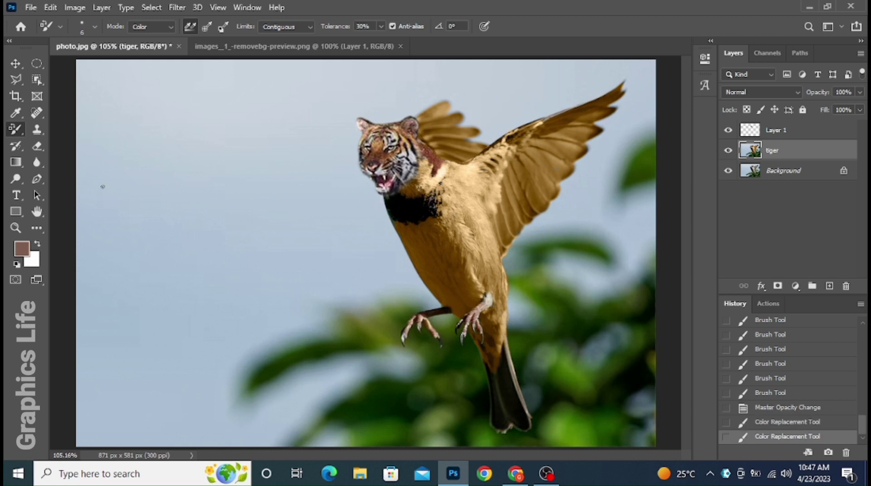
right_click(14, 126)
left_click(50, 129)
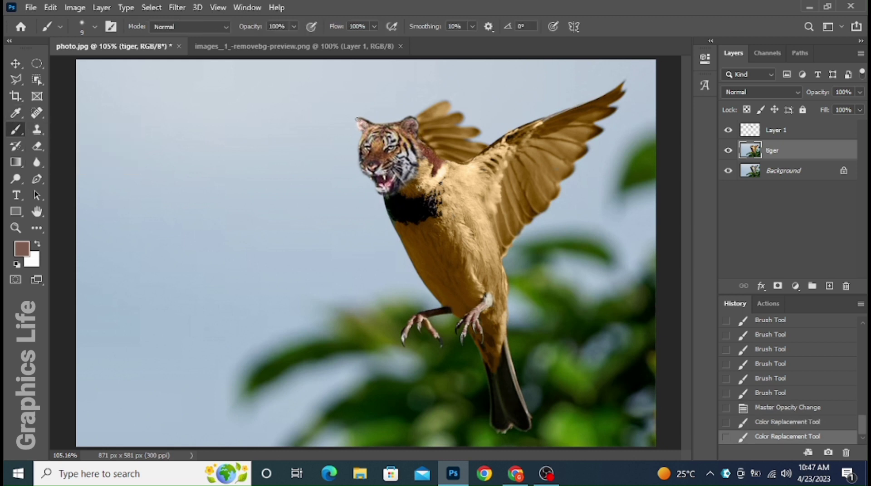
- Add Layer 2 above the tiger and erase leftover paint near the tiger's ear
left_click(829, 285)
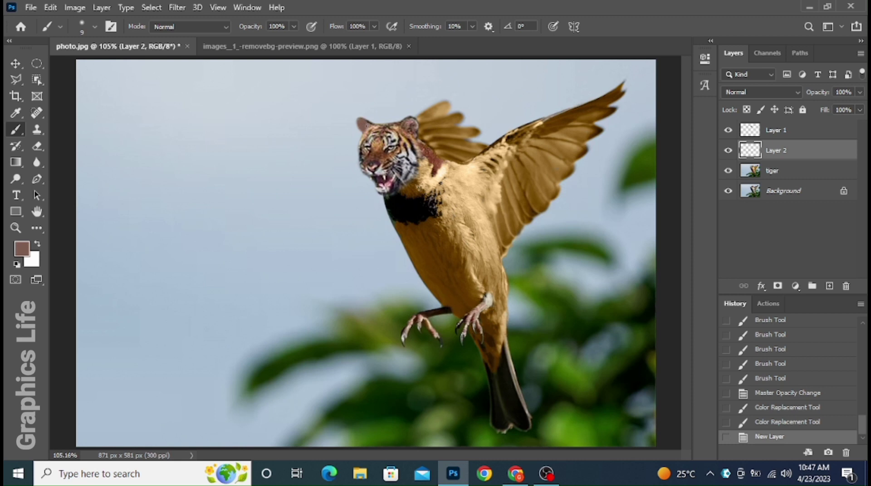
left_click(368, 125)
left_click(37, 146)
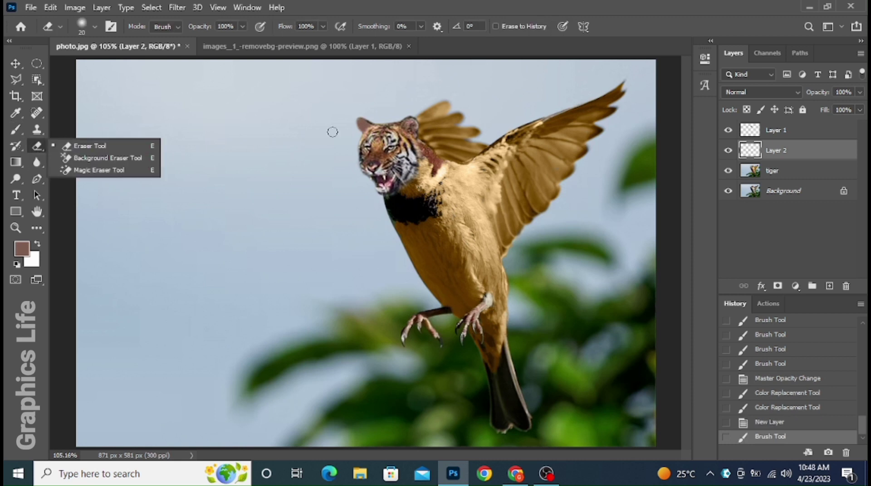
left_click_drag(349, 122, 350, 124)
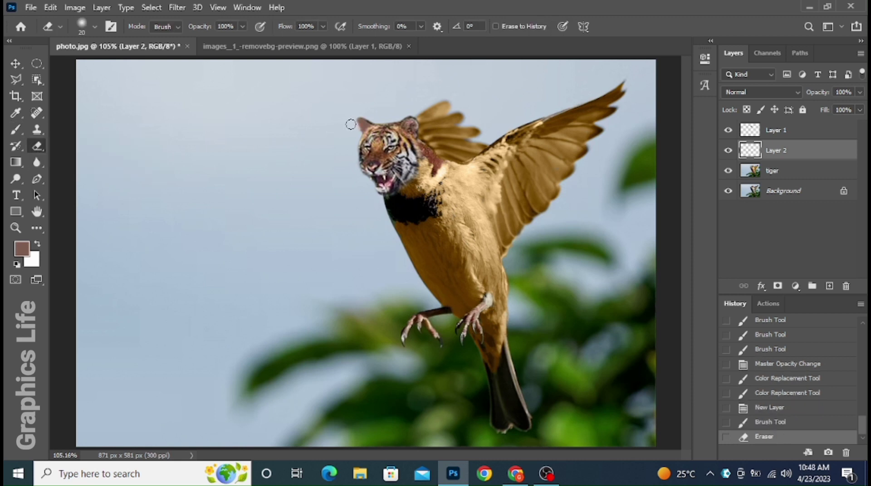
key("ctrl+z")
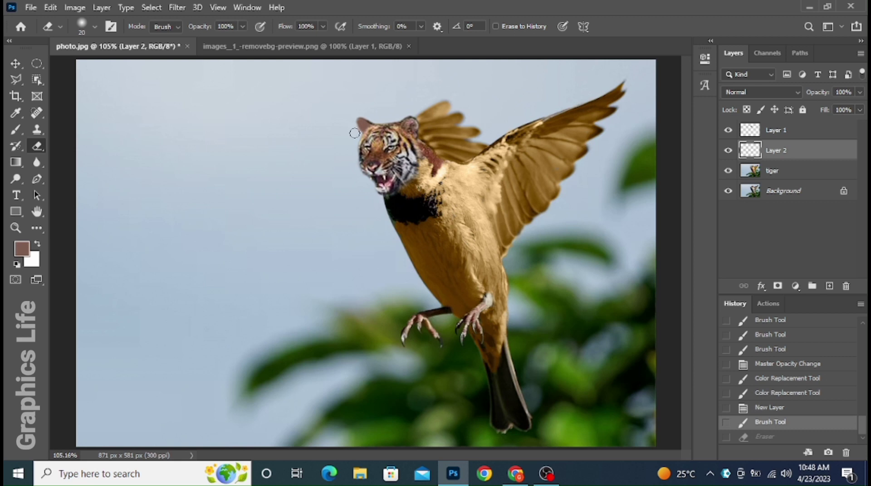
key("ctrl+shift+z")
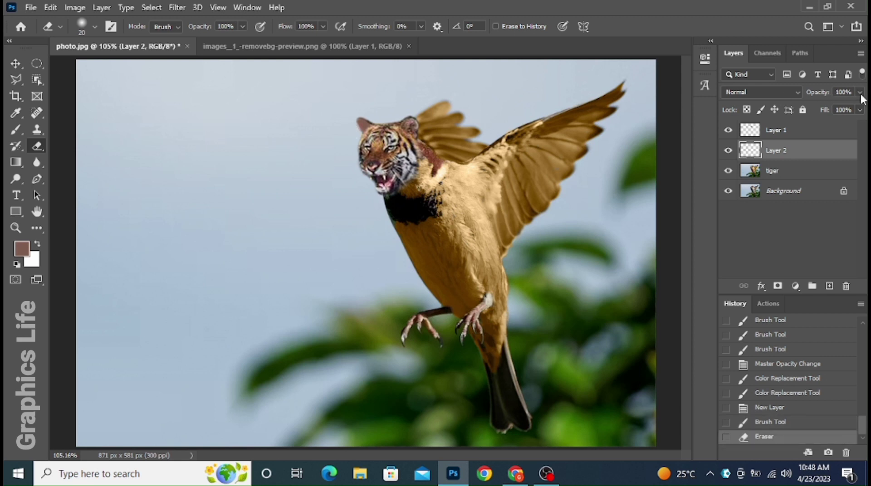
- Set Layer 2's opacity to 25%, then adjust it to 33%
left_click(859, 93)
left_click_drag(803, 109, 815, 108)
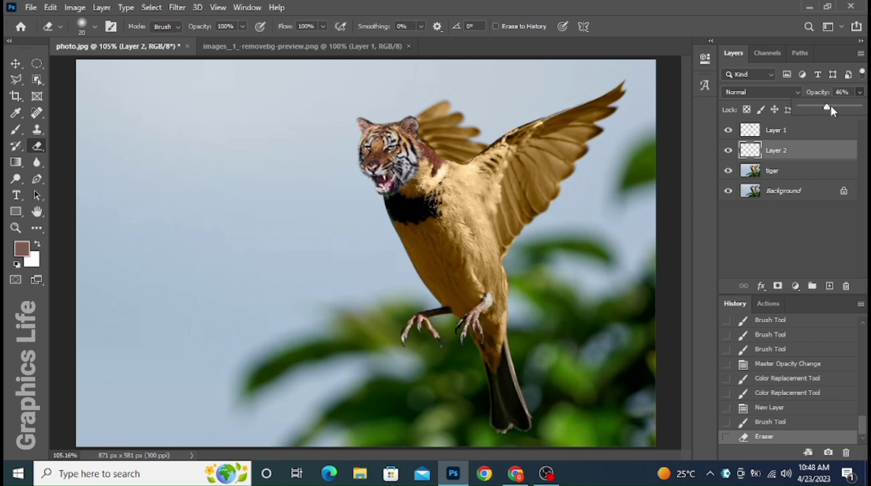
left_click_drag(833, 107, 817, 107)
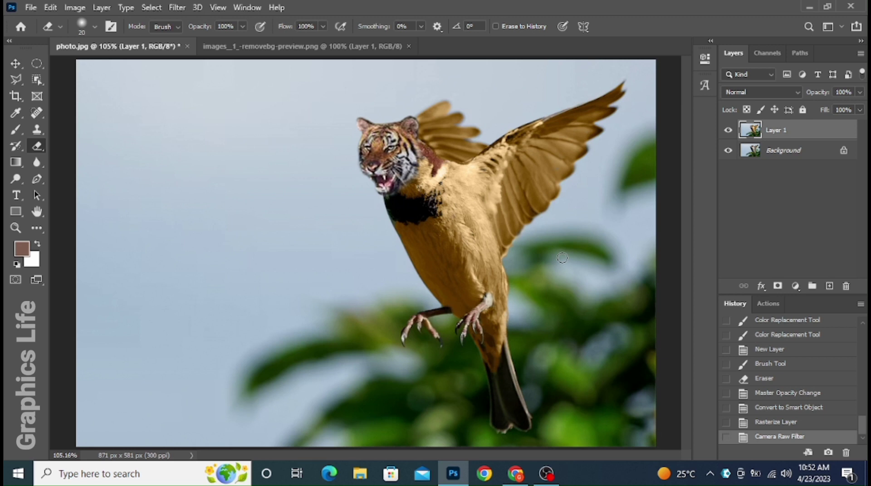
- Paste the snake from snake.png into photo.jpg and drag its Camera Raw Highlights toward -100
key("ctrl+o")
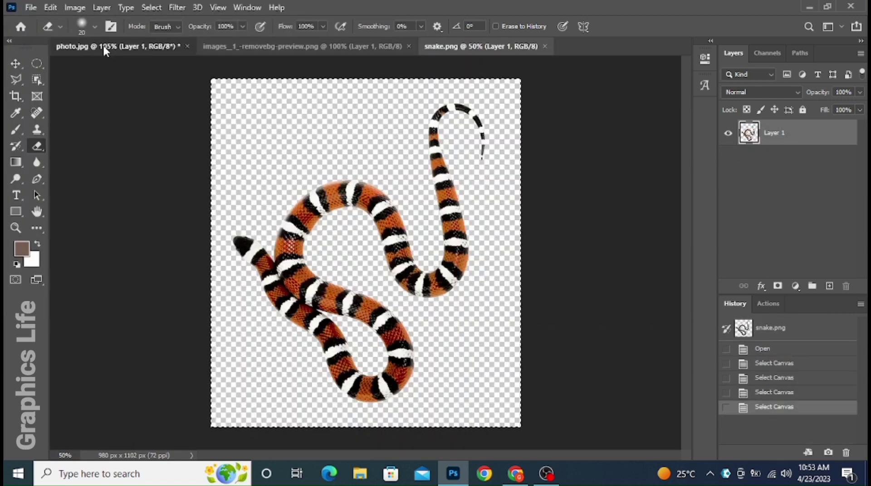
left_click(104, 50)
key("ctrl+v")
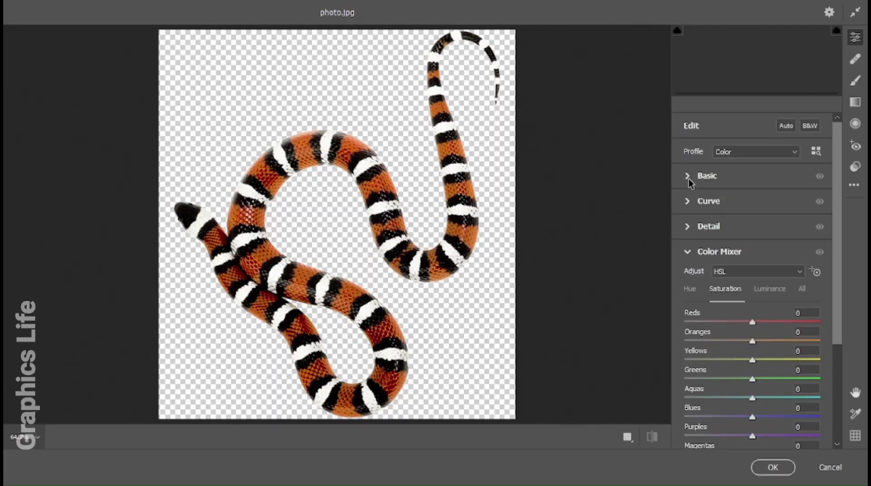
left_click(689, 180)
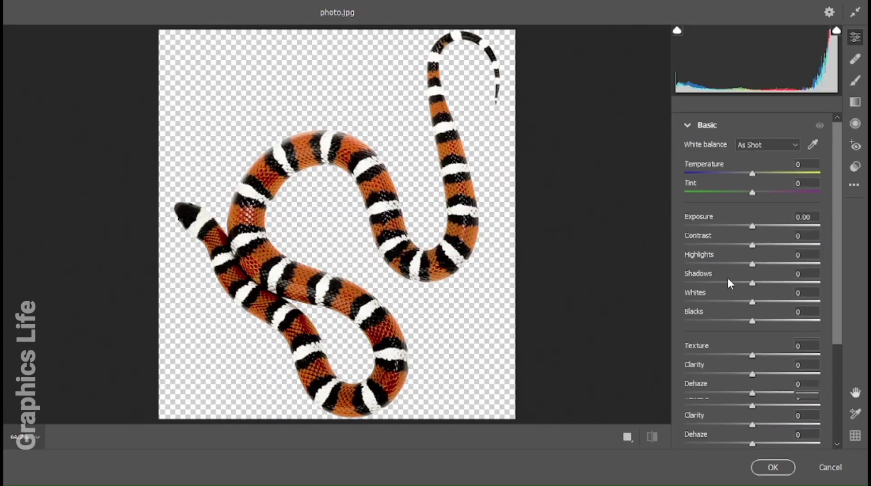
mouse_move(752, 263)
left_mouse_down()
mouse_move(677, 263)
mouse_move(696, 266)
left_mouse_up()
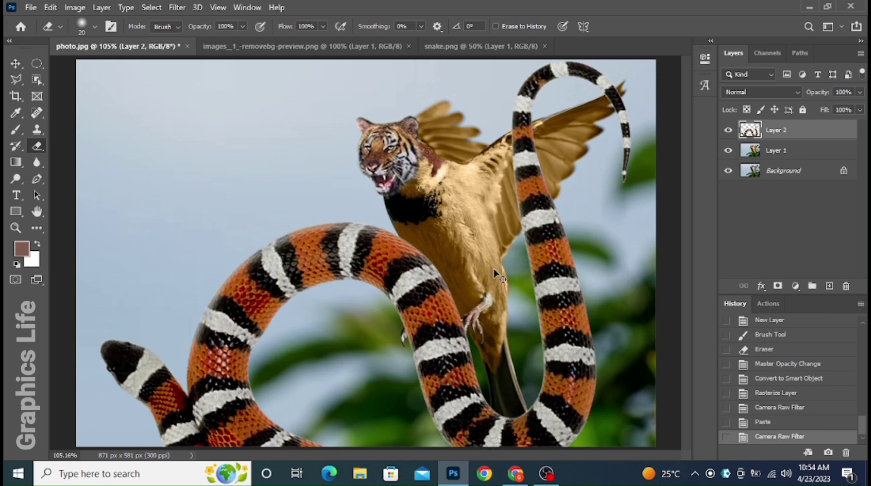
- Free-transform the snake to about 20% size, rotate it 135°, and place it under the talons
key("ctrl+t")
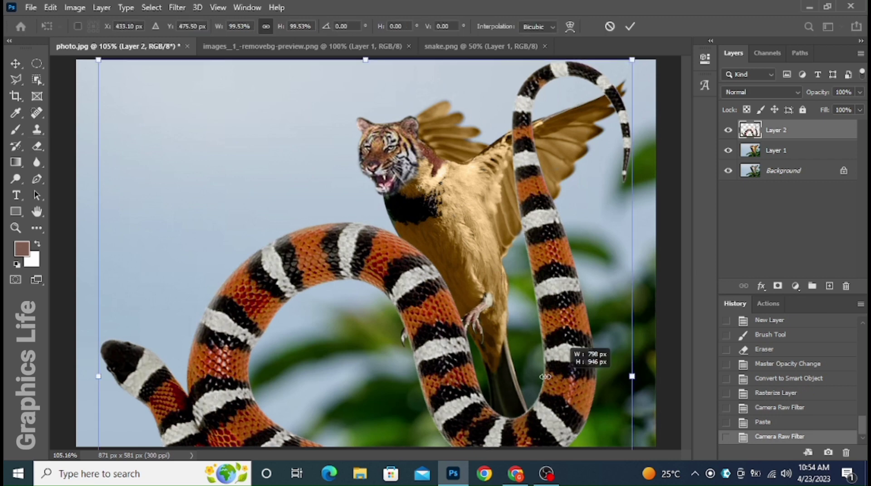
left_click_drag(632, 375, 302, 376)
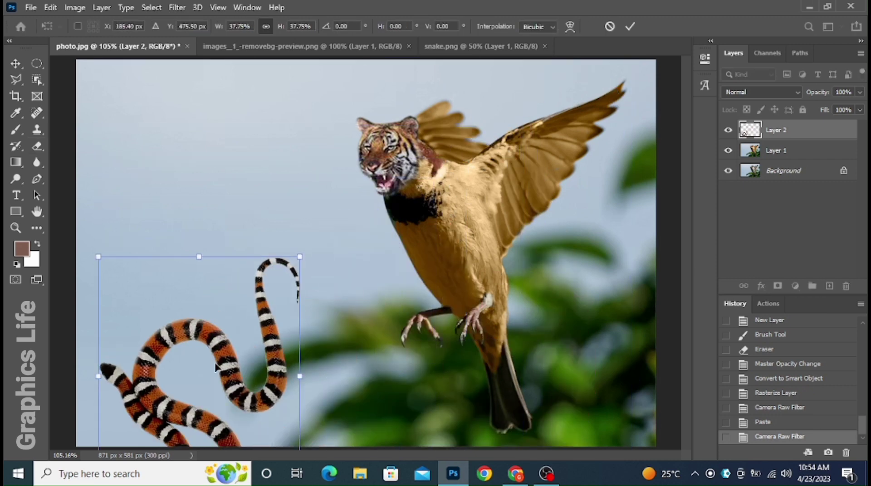
left_click_drag(292, 338, 487, 275)
mouse_move(497, 309)
left_mouse_down()
mouse_move(369, 293)
mouse_move(435, 338)
left_mouse_up()
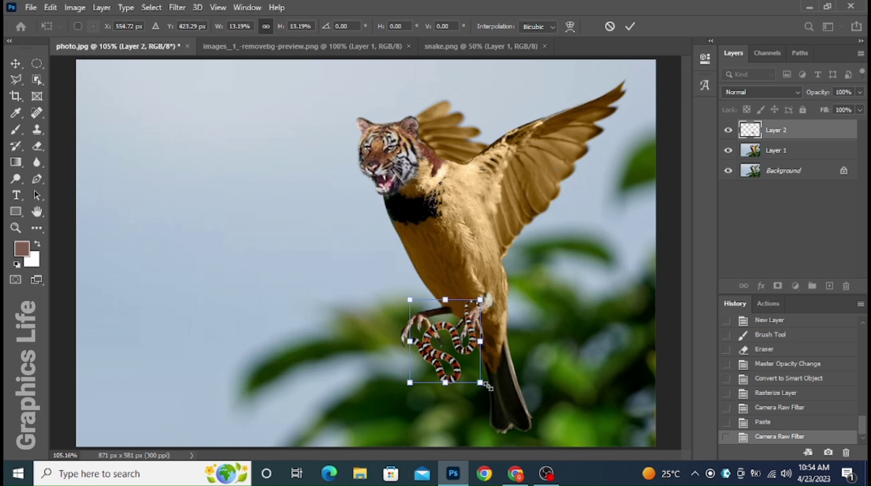
mouse_move(479, 383)
left_mouse_down()
mouse_move(504, 358)
mouse_move(499, 350)
left_mouse_up()
mouse_move(472, 399)
left_mouse_down()
mouse_move(379, 354)
mouse_move(385, 313)
left_mouse_up()
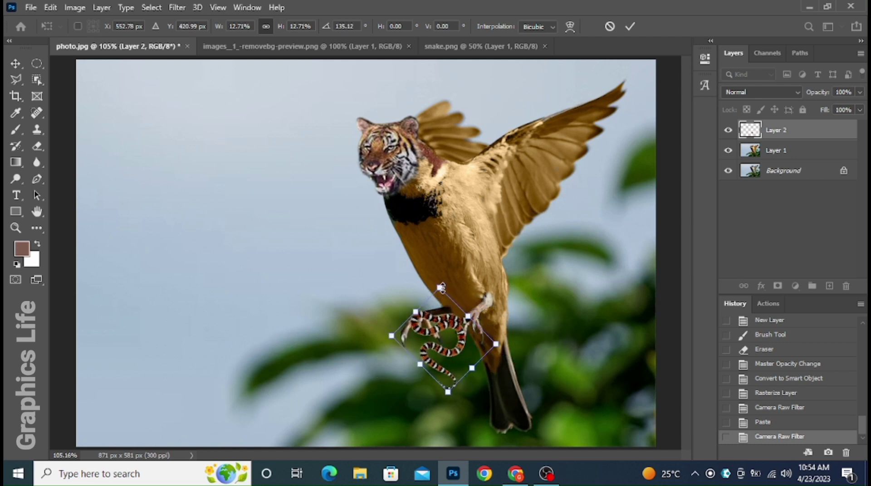
left_click_drag(439, 288, 438, 259)
left_click_drag(440, 324, 454, 349)
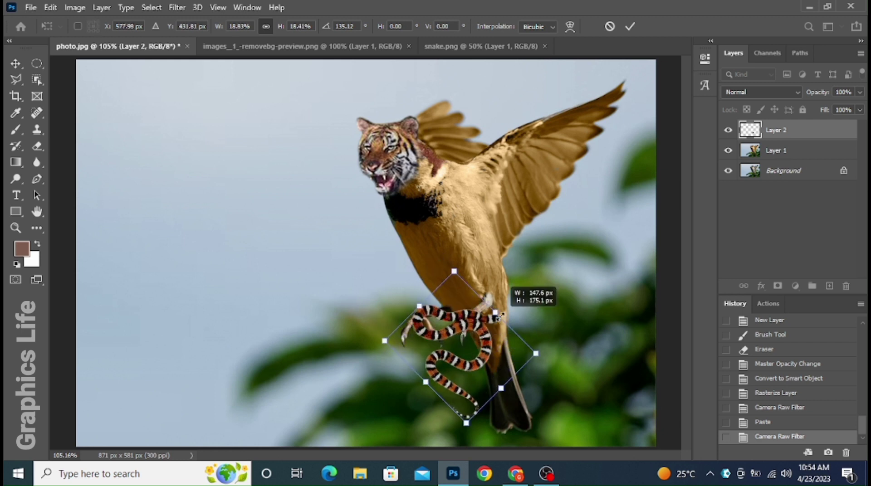
mouse_move(485, 321)
left_mouse_down()
mouse_move(497, 312)
mouse_move(465, 341)
left_mouse_up()
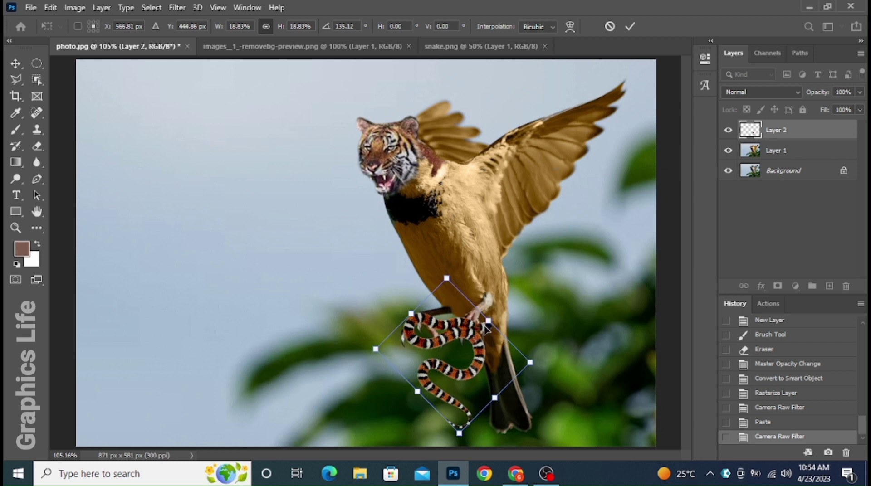
mouse_move(489, 320)
left_mouse_down()
mouse_move(494, 314)
mouse_move(486, 336)
left_mouse_up()
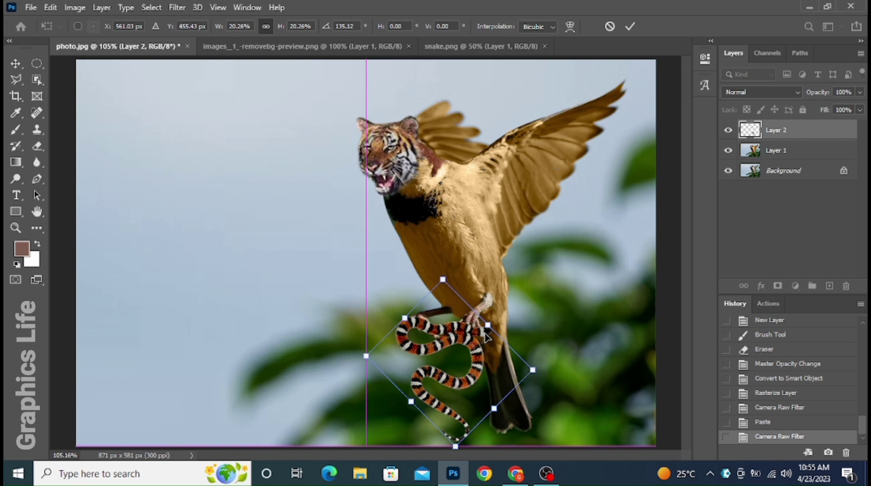
key("Return")
- With the Move tool, nudge the snake layer a couple of pixels down and three pixels right
key("e")
left_click(15, 64)
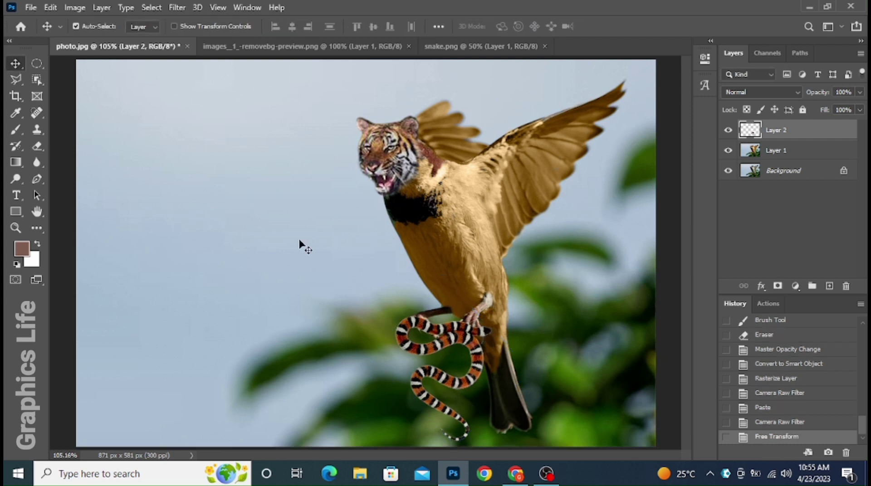
key("Up")
key("Up")
key("Up")
key("Up")
key("Up")
key("Down")
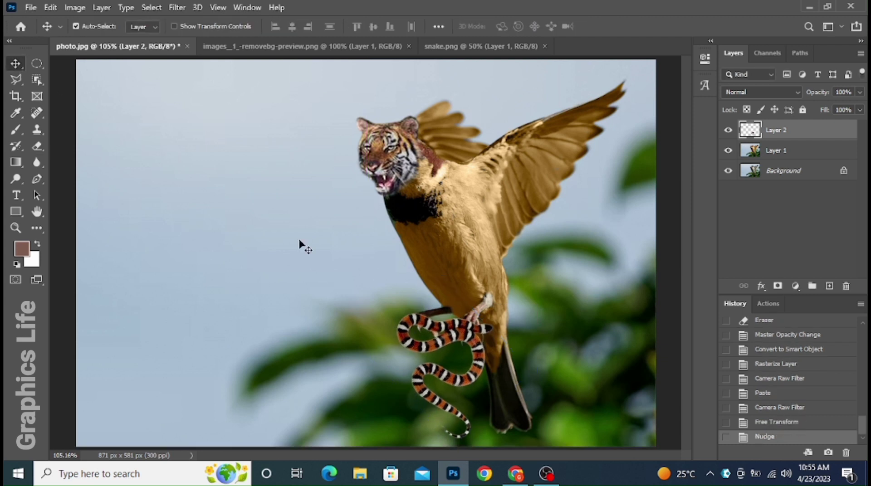
key("Down")
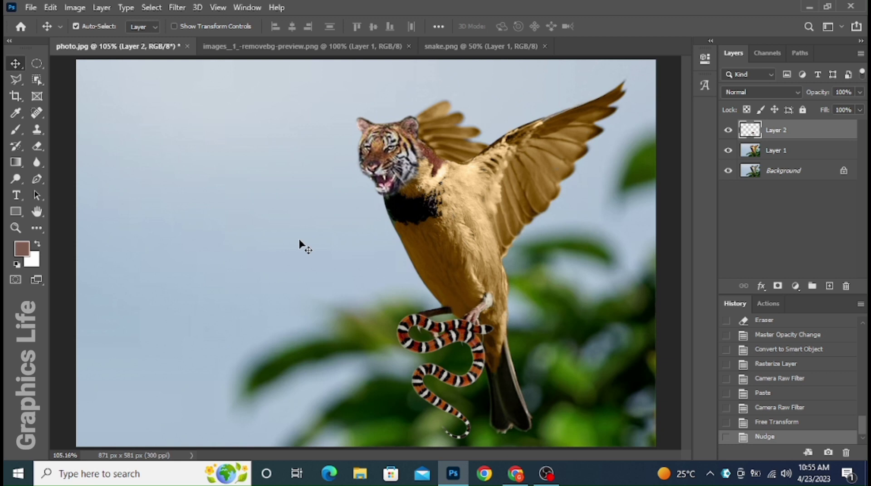
key("Down")
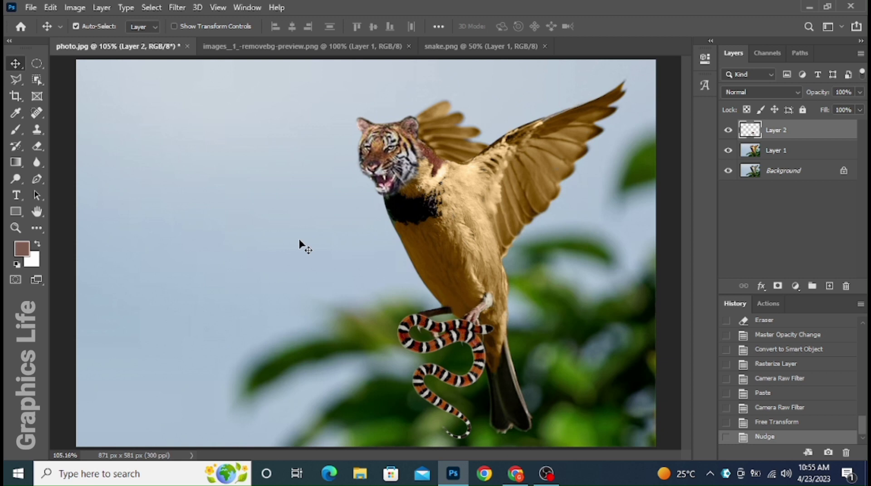
key("Right")
key("Right")
key("Right")
key("Right")
key("Right")
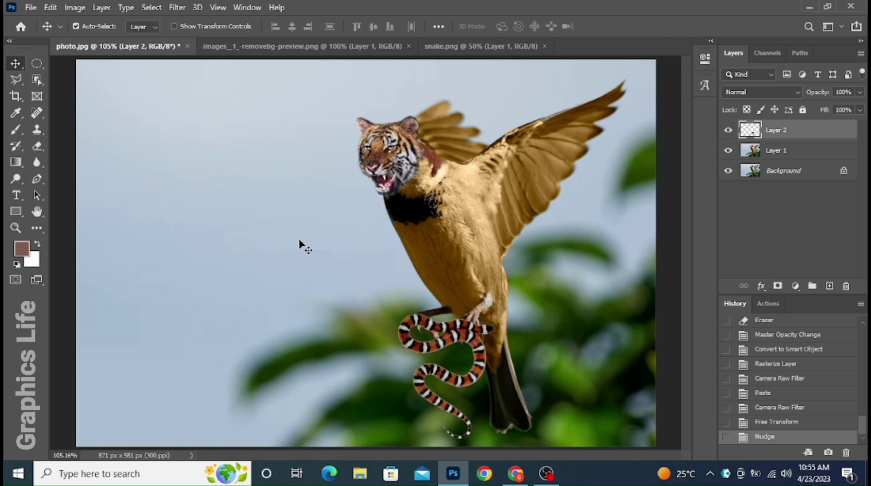
key("Right")
key("Right")
key("Right")
key("Right")
key("Right")
key("Right")
key("Right")
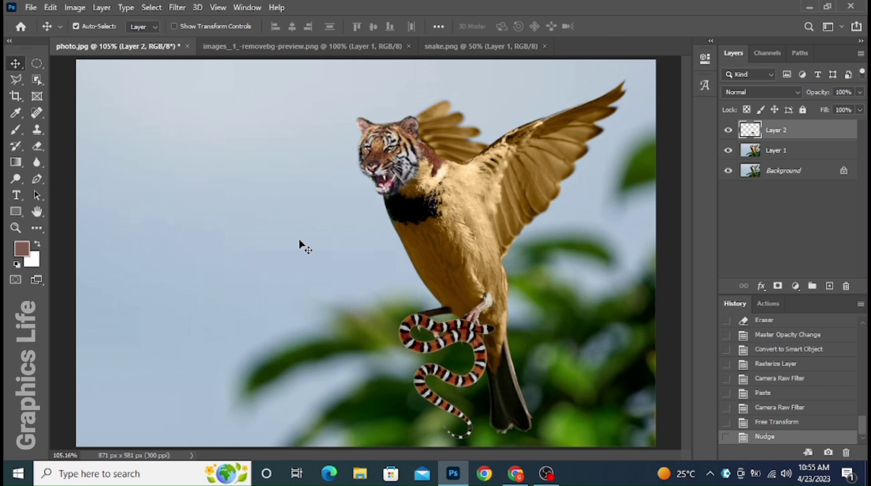
key("Right")
key("Right")
key("Right")
key("Right")
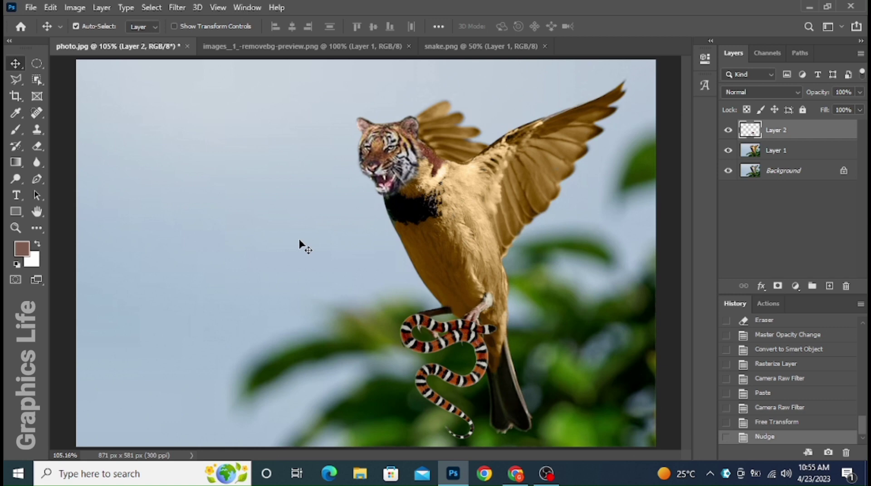
- Zoom in and erase the snake over the claw tips with a fine Eraser
right_click(37, 145)
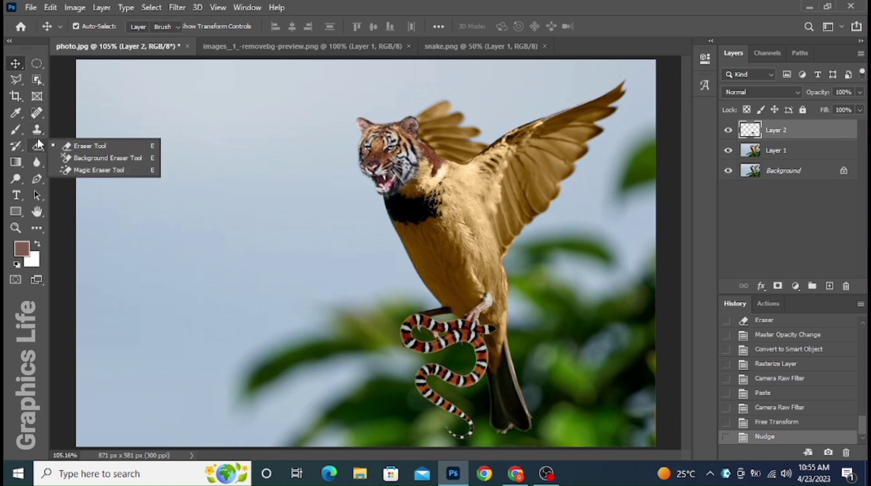
left_click(95, 144)
key("ctrl+plus")
scroll(442, 249, "down", 5)
scroll(307, 249, "right", 4)
key("ctrl+plus")
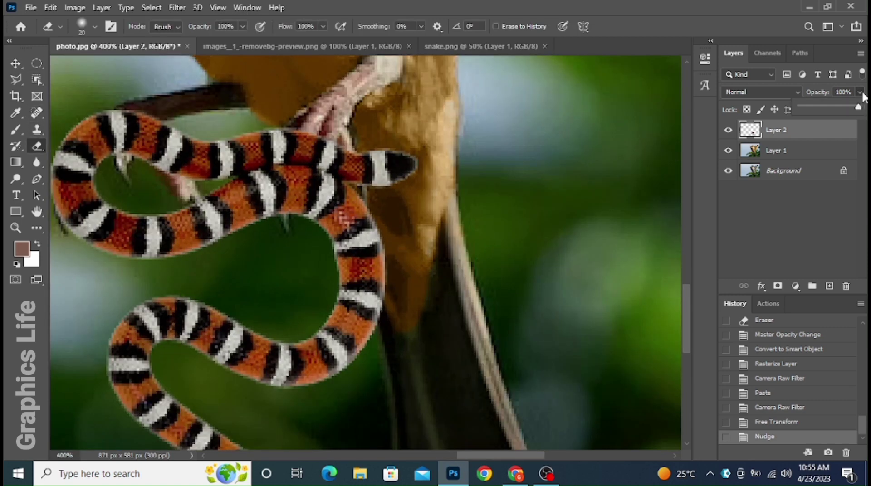
key("bracketleft")
key("bracketleft")
key("bracketleft")
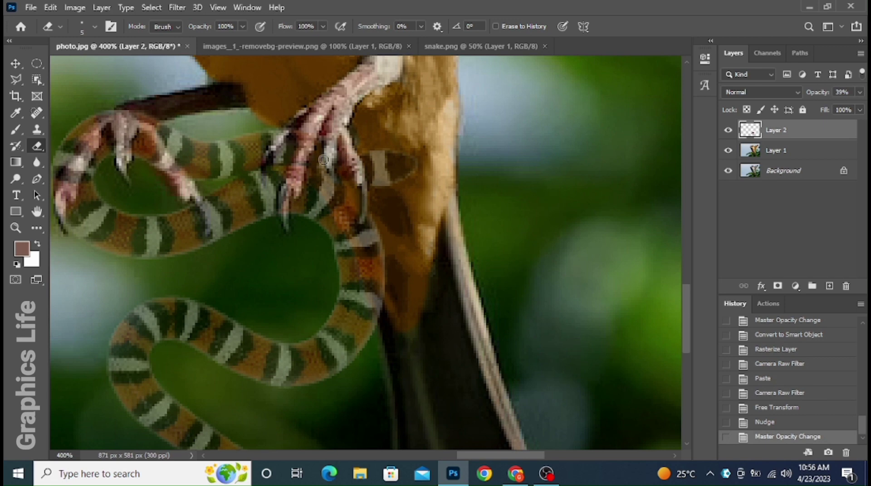
mouse_move(320, 200)
left_mouse_down()
mouse_move(334, 134)
mouse_move(286, 209)
left_mouse_up()
key("bracketleft")
key("bracketleft")
mouse_move(299, 170)
left_mouse_down()
mouse_move(286, 198)
mouse_move(272, 132)
mouse_move(268, 165)
left_mouse_up()
- Erase the snake over the left claw, then fit the image back in view
scroll(317, 136, "left", 5)
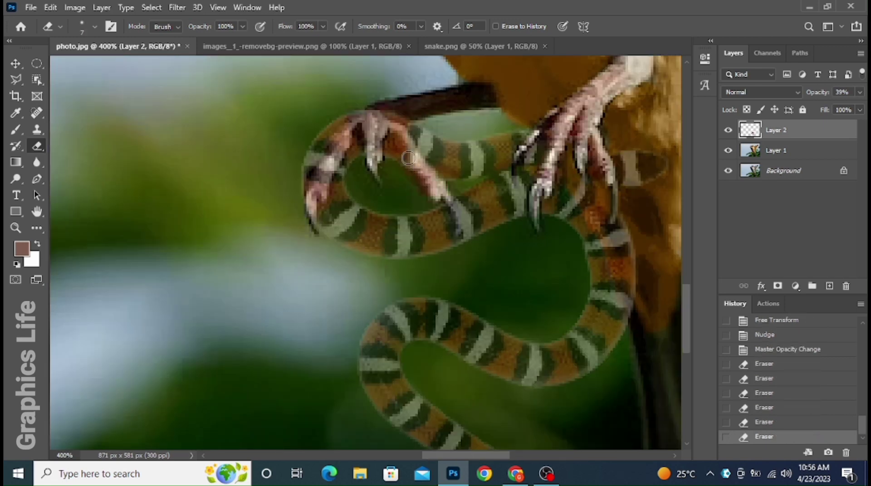
key("bracketright")
key("bracketright")
key("bracketright")
mouse_move(382, 112)
left_mouse_down()
mouse_move(310, 201)
mouse_move(335, 140)
mouse_move(344, 159)
left_mouse_up()
key("bracketleft")
key("bracketleft")
key("bracketleft")
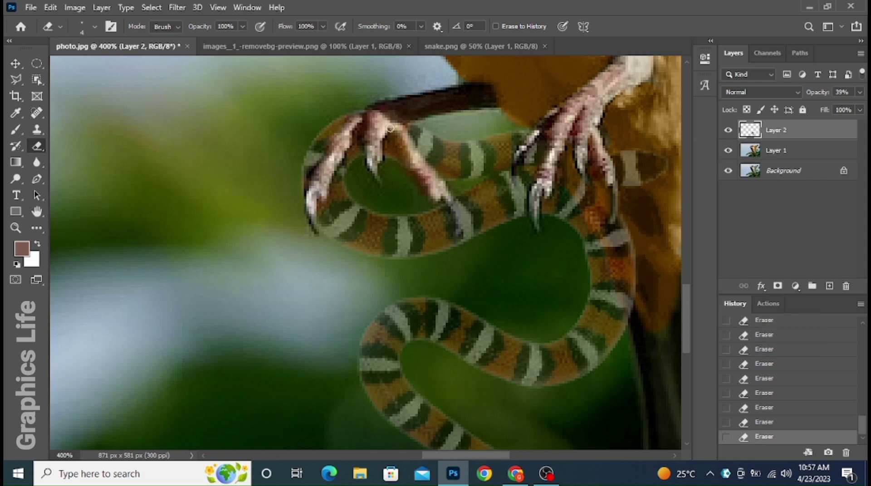
scroll(423, 172, "up", 2)
key("ctrl+0")
- Restore the snake layer to 100% opacity and erase remaining snake around the left claw
left_click(859, 92)
left_click_drag(821, 108, 859, 109)
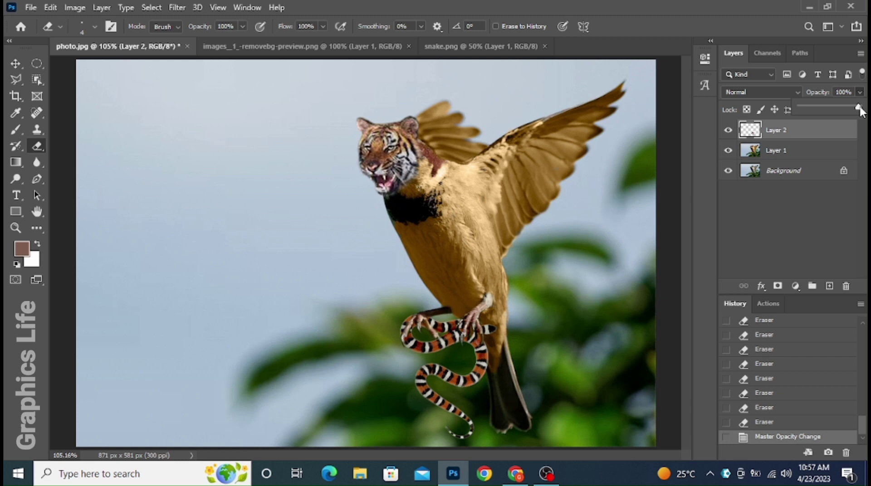
key("bracketright")
key("bracketright")
key("bracketright")
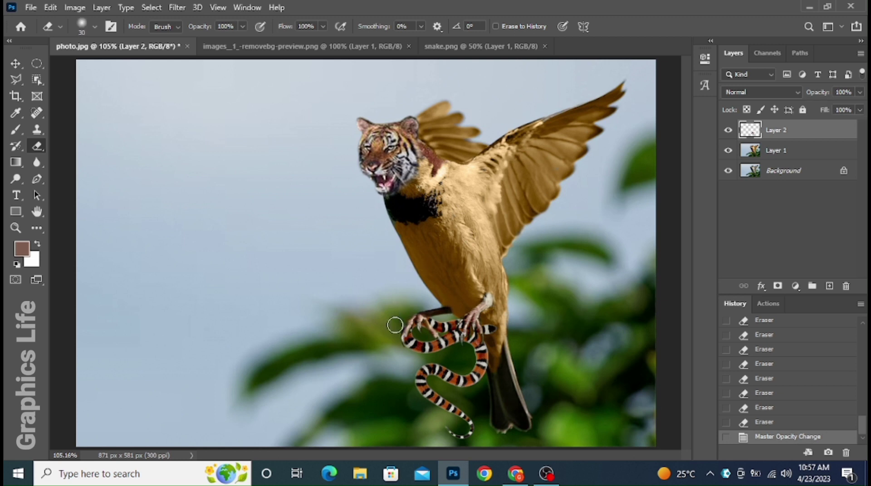
left_click(394, 350)
key("bracketleft")
key("bracketleft")
key("bracketleft")
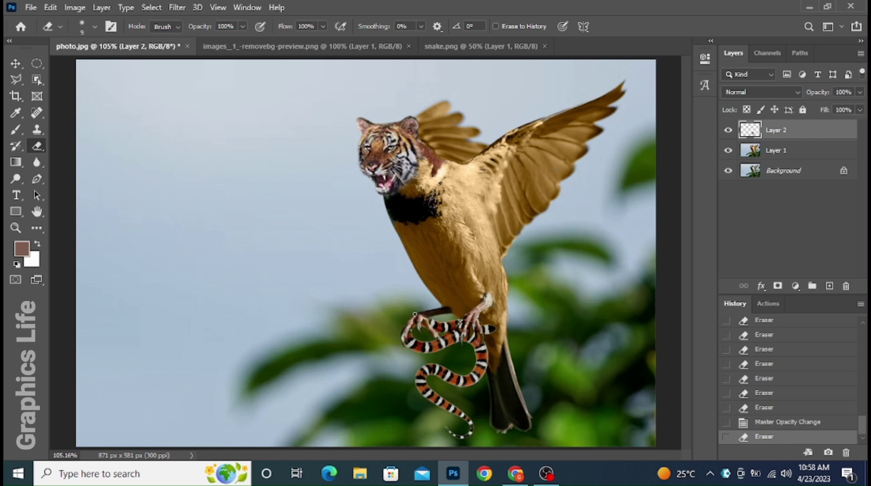
left_click_drag(415, 314, 395, 311)
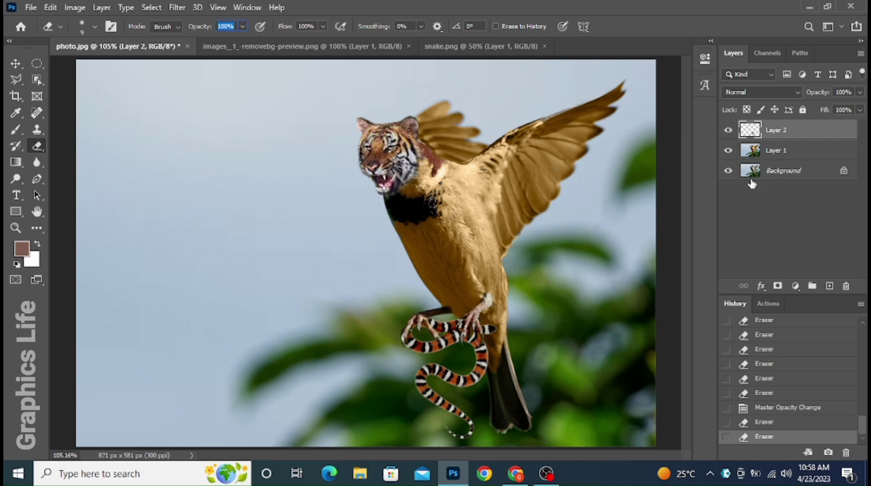
- Convert Layer 1 and Layer 2 together into a Smart Object and rasterize it
left_click(775, 154, "ctrl")
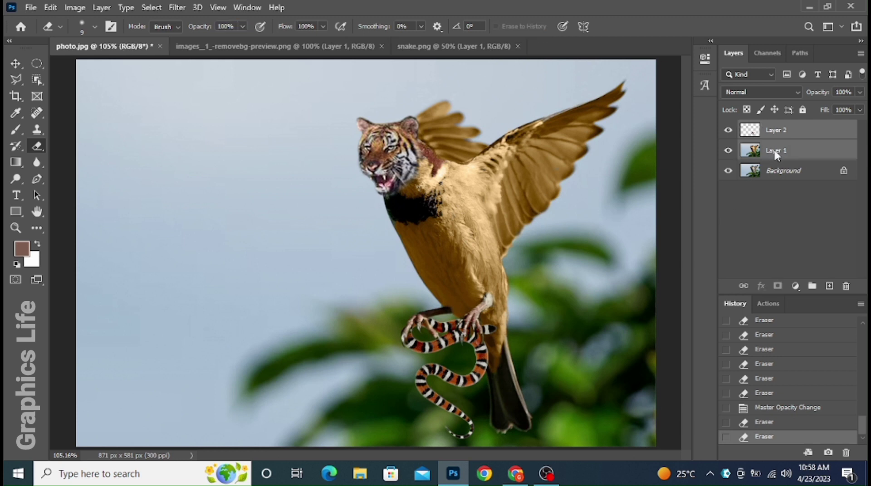
right_click(775, 154)
left_click(634, 177)
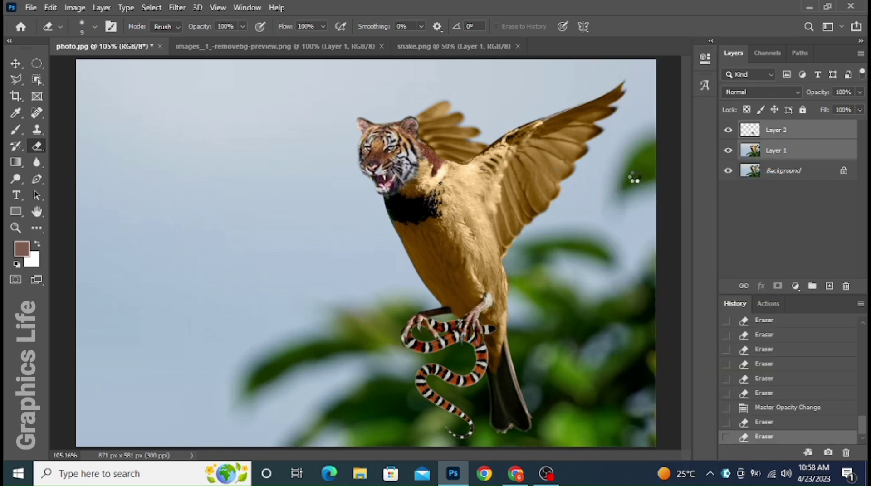
right_click(775, 130)
left_click(638, 235)
left_click(638, 235)
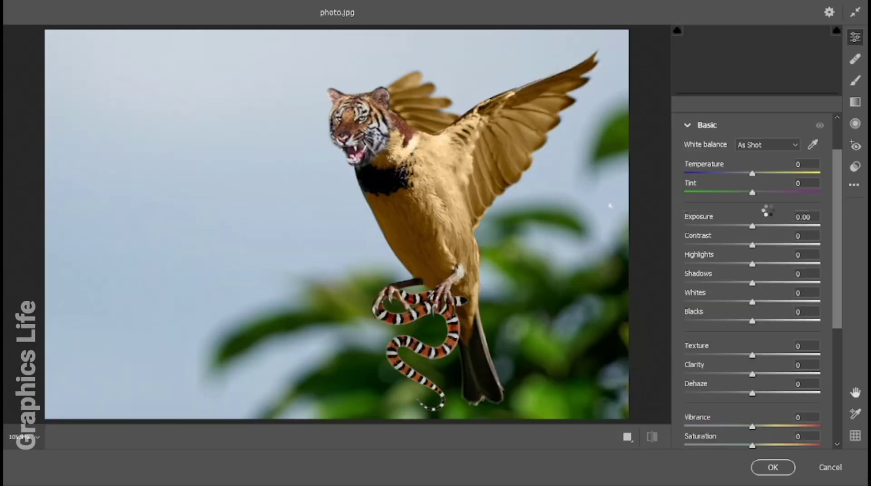
- Brush a local Camera Raw edit with slightly raised Exposure and Shadows
key("k")
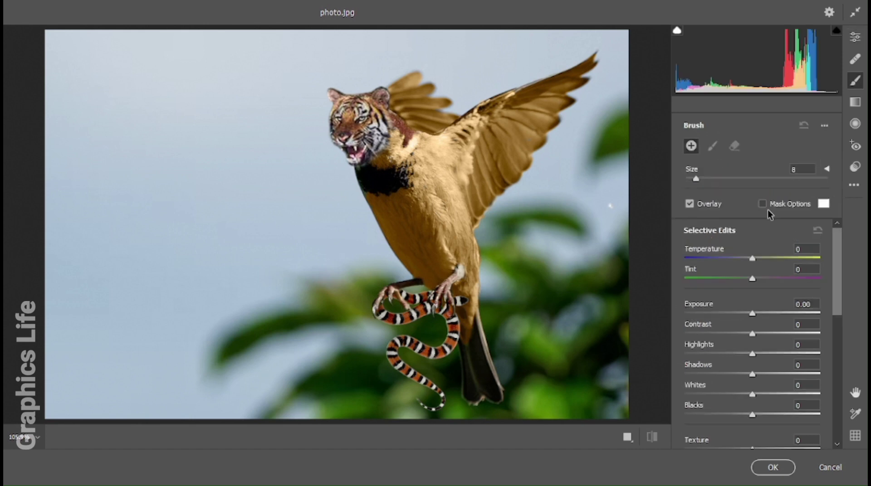
left_click_drag(752, 314, 755, 312)
left_click_drag(752, 374, 766, 377)
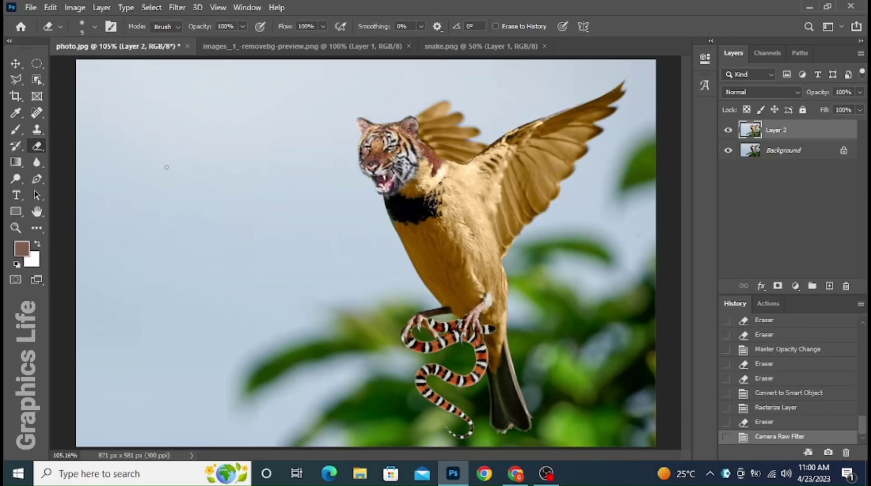
- Sample golden brown from the bird's body and recolour its chest edge, neck and throat
left_click(15, 146)
right_click(15, 131)
left_click(49, 152)
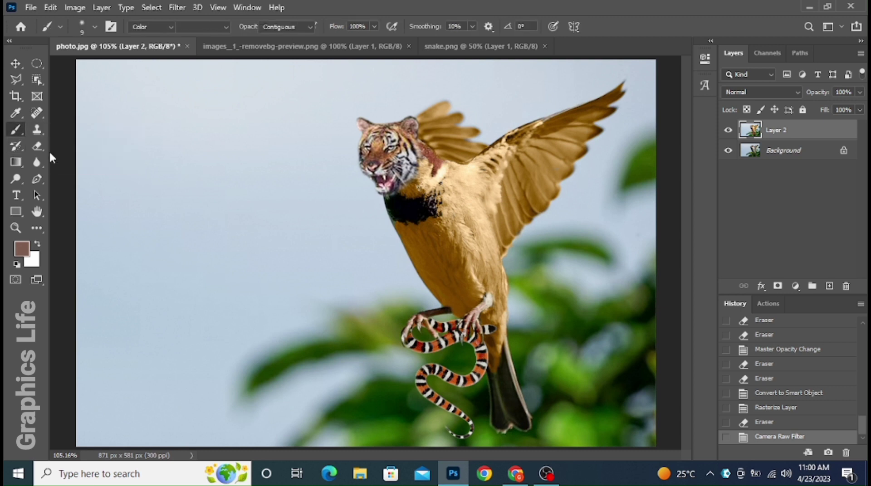
left_click(418, 231, "alt")
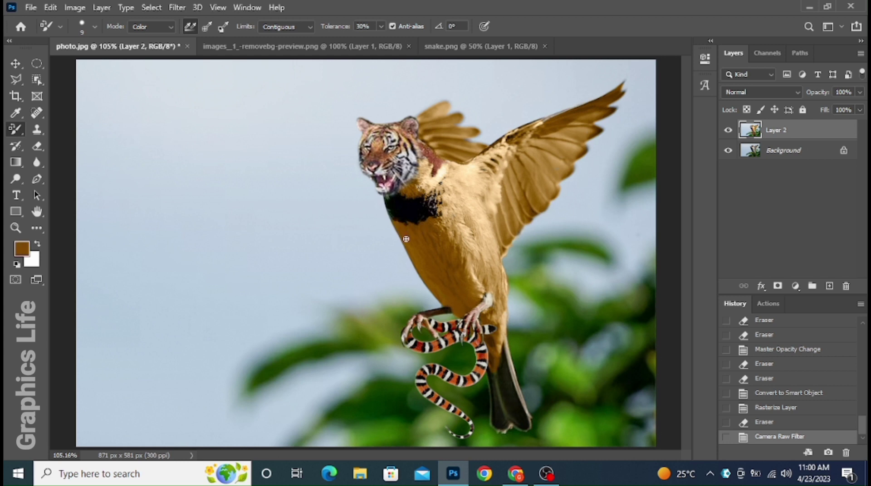
left_click_drag(405, 231, 401, 235)
left_click(401, 238)
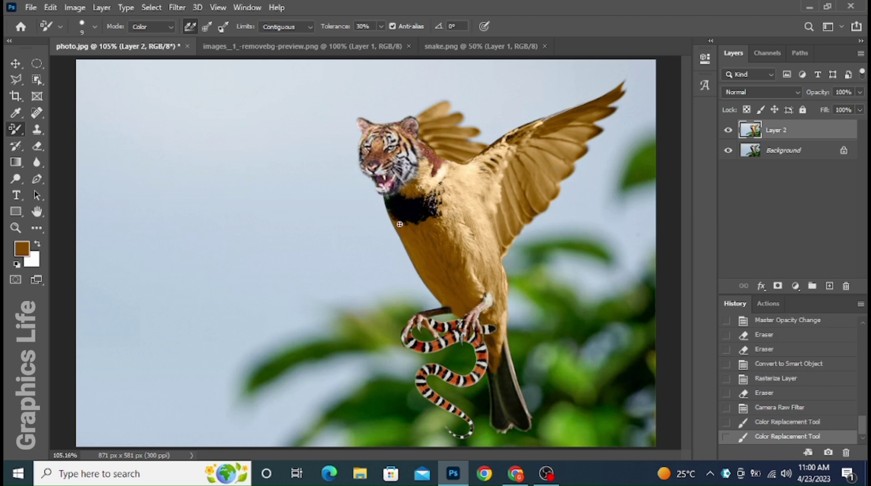
left_click_drag(401, 227, 397, 197)
left_click(392, 194)
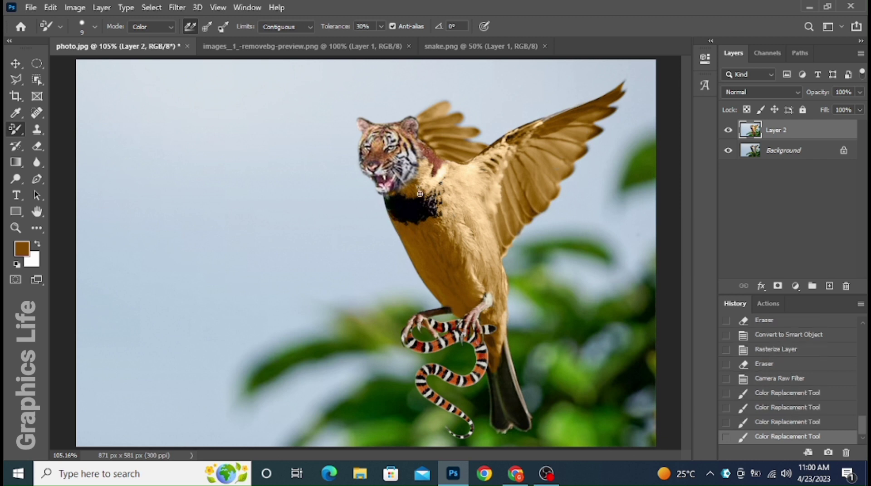
left_click(385, 195)
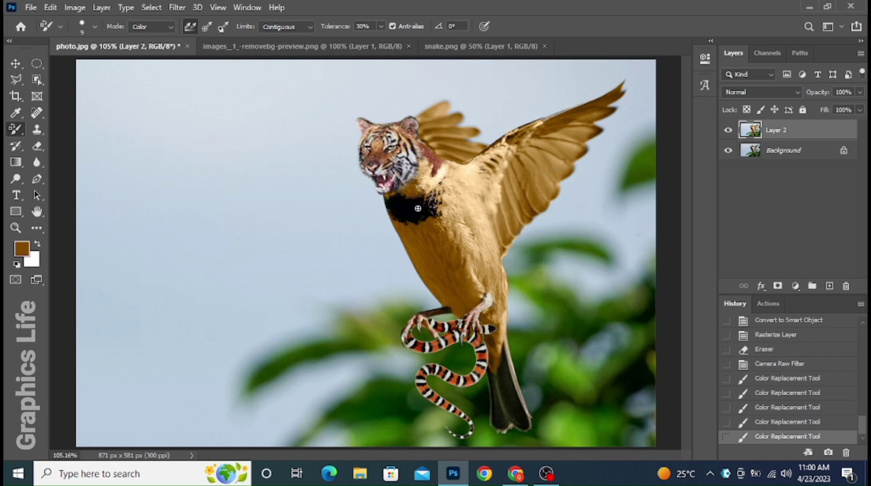
- Sample a lighter tan and brush it over the tiger's neck
left_click(460, 192, "alt")
left_click_drag(412, 177, 424, 170)
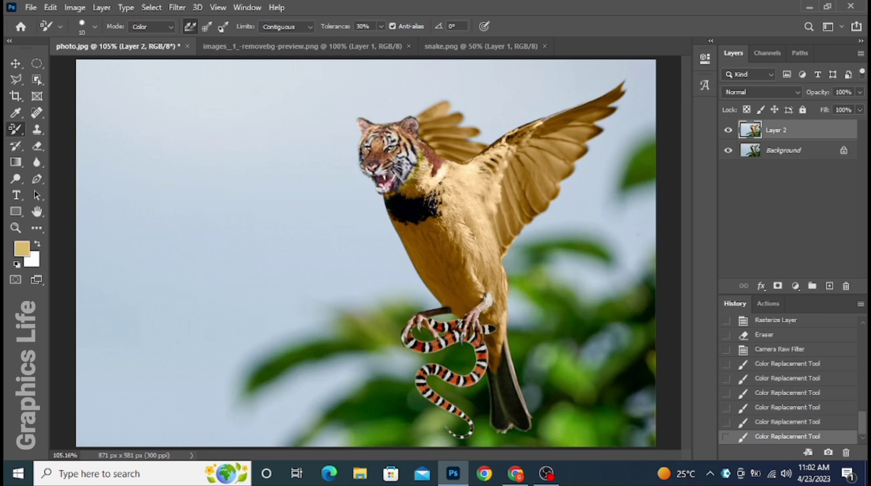
key("ctrl+z")
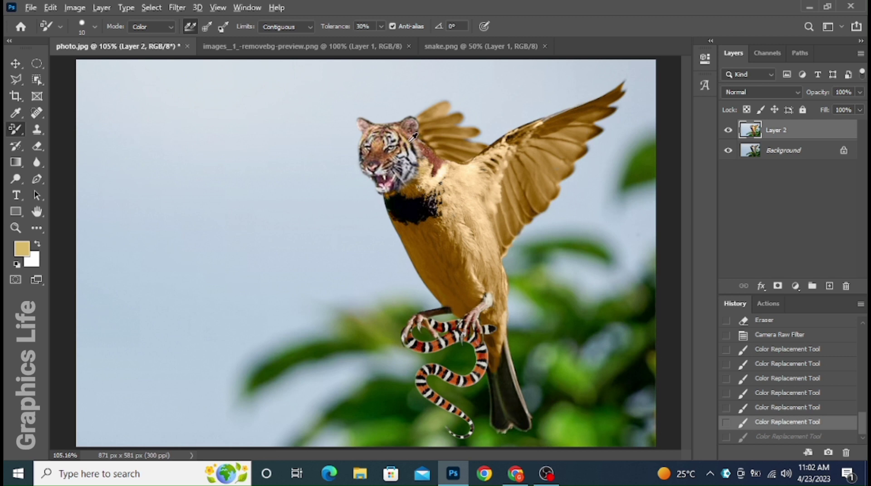
left_click(408, 142, "alt")
left_click_drag(409, 178, 417, 144)
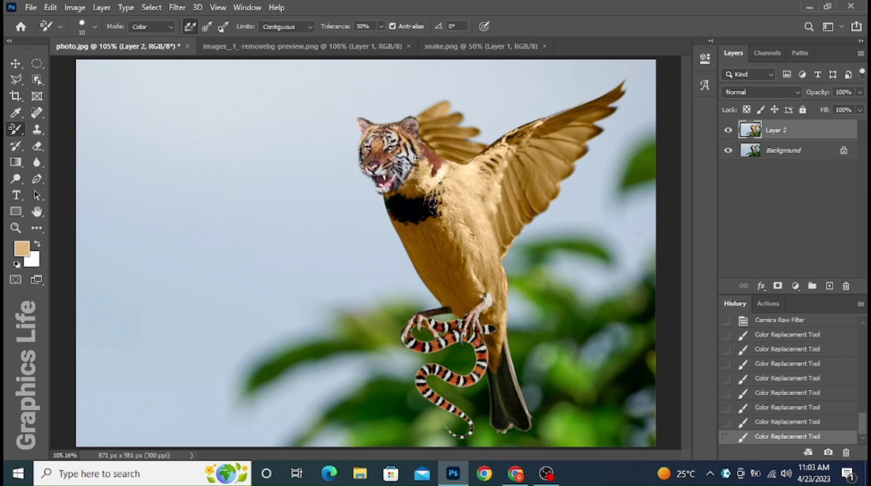
left_click_drag(416, 163, 417, 146)
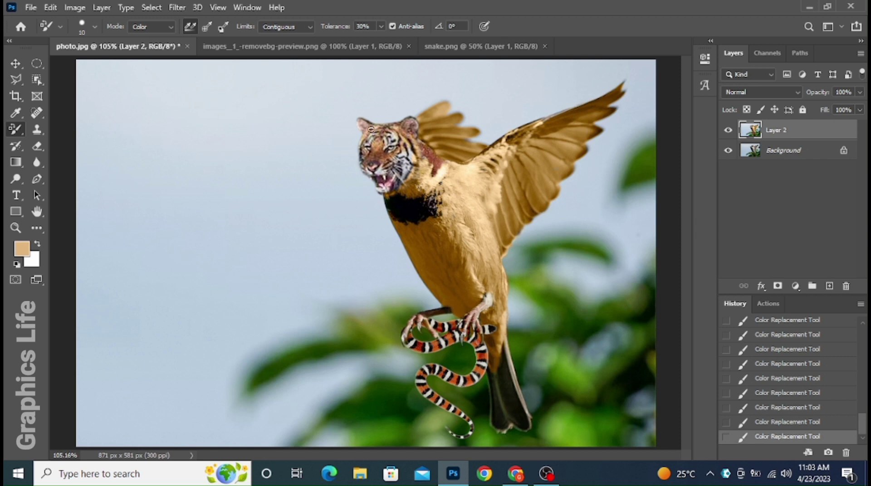
- Sample a golden tan from spots on the tiger's head and neck, then shrink the brush
left_click(432, 147, "alt")
left_click(414, 139, "alt")
left_click(411, 139, "alt")
left_click(407, 138, "alt")
key("bracketleft")
key("bracketleft")
key("bracketleft")
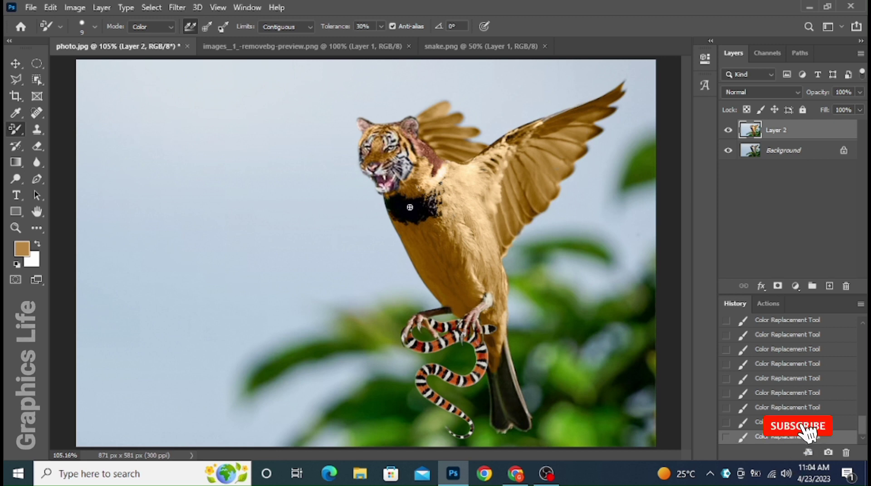
- Sample the reddish brown from the tiger's neck as the foreground colour, replacing the golden tan
left_click(432, 149, "alt")
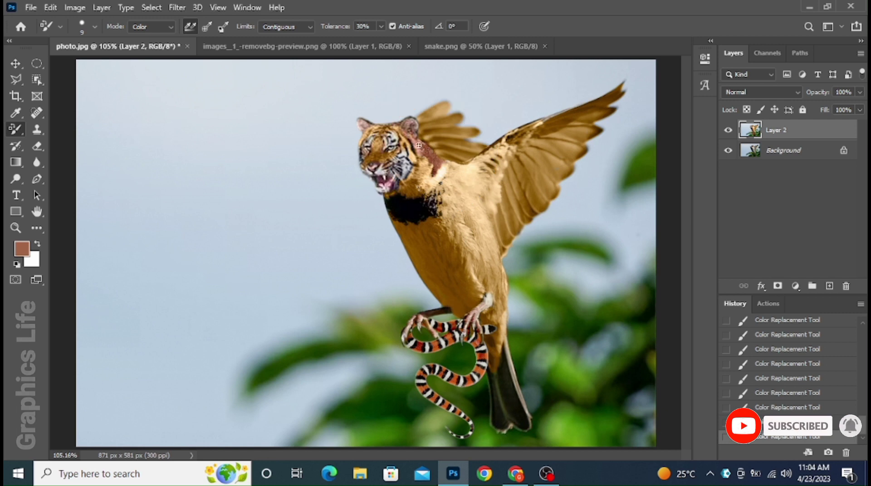